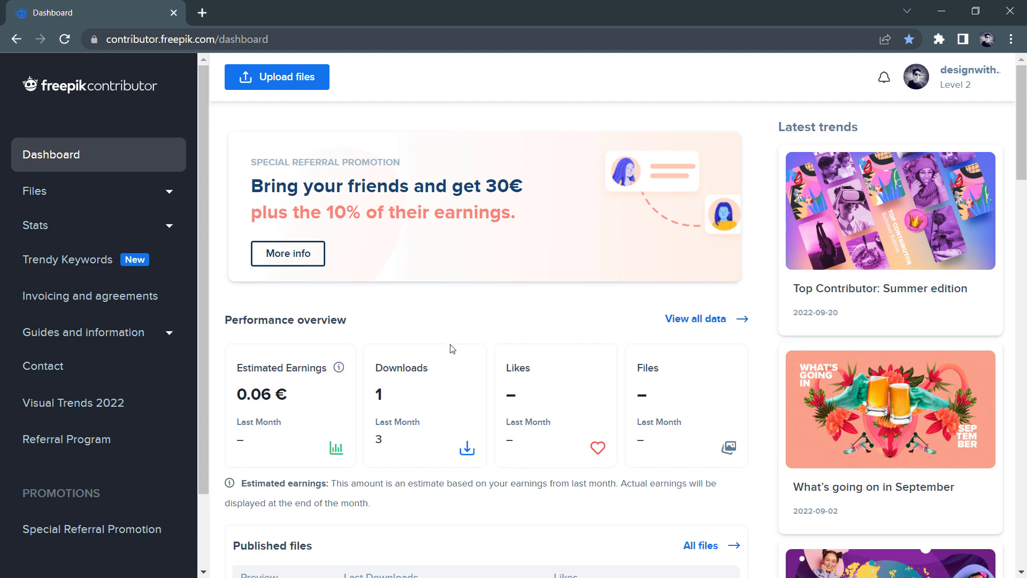
Load freepik.com in a new browser tab.
{"action": "left_click", "coordinate": [202, 13]}
{"action": "type", "text": "freepik.com"}
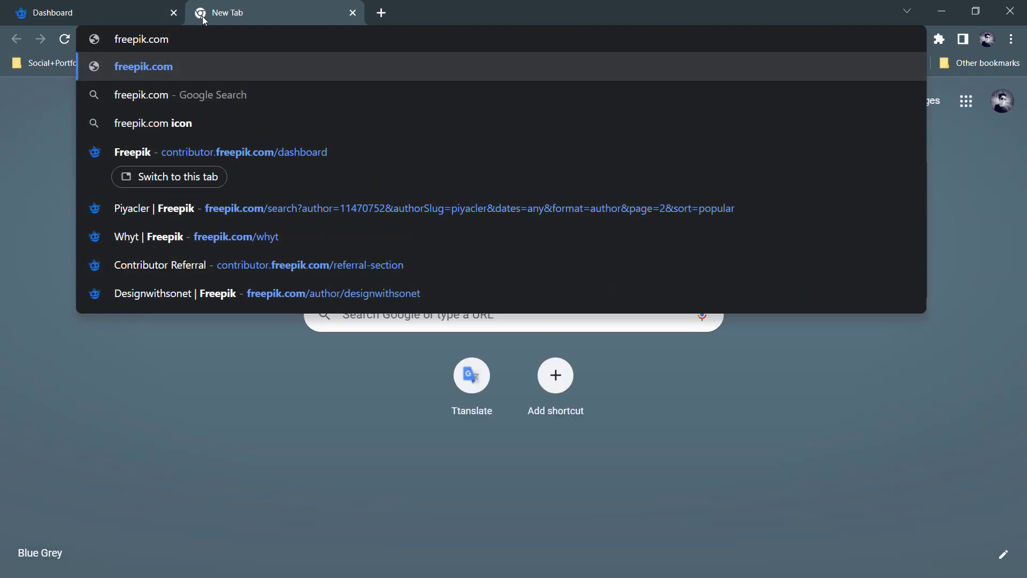
{"action": "key", "text": "Return"}
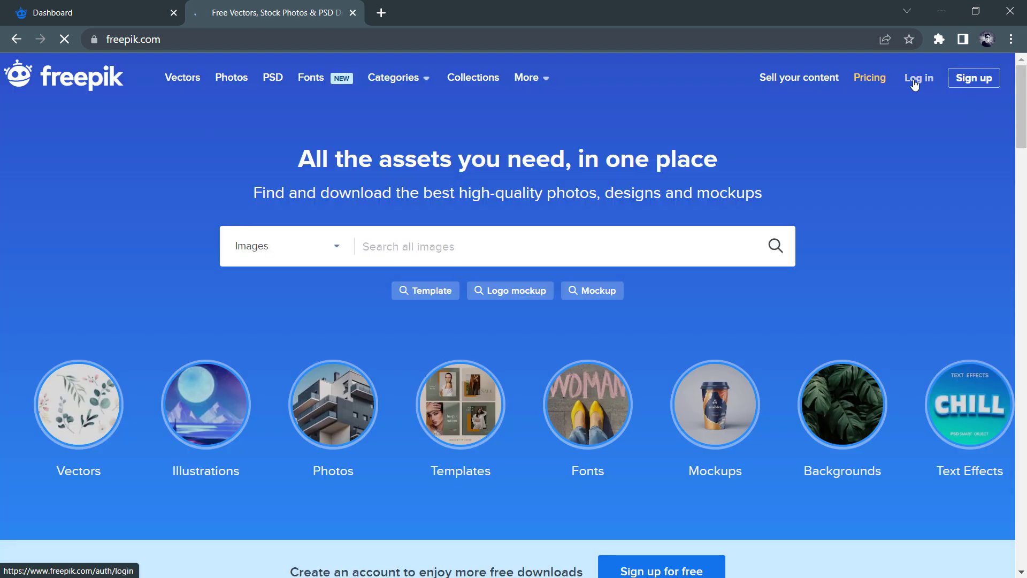
Open the contributor's public author page from the dashboard's account menu.
{"action": "left_click", "coordinate": [352, 13]}
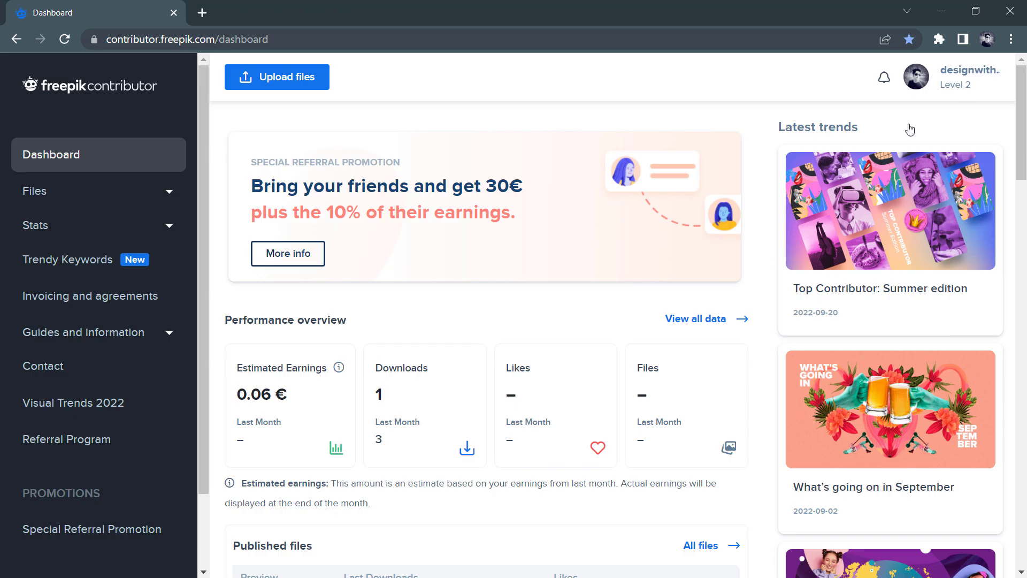
{"action": "left_click", "coordinate": [918, 78]}
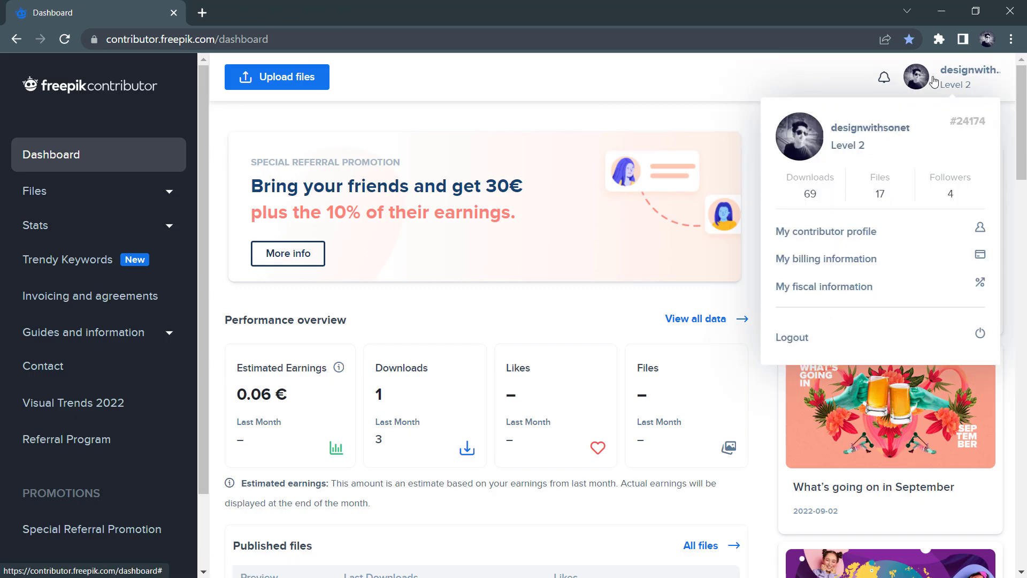
{"action": "left_click", "coordinate": [805, 150]}
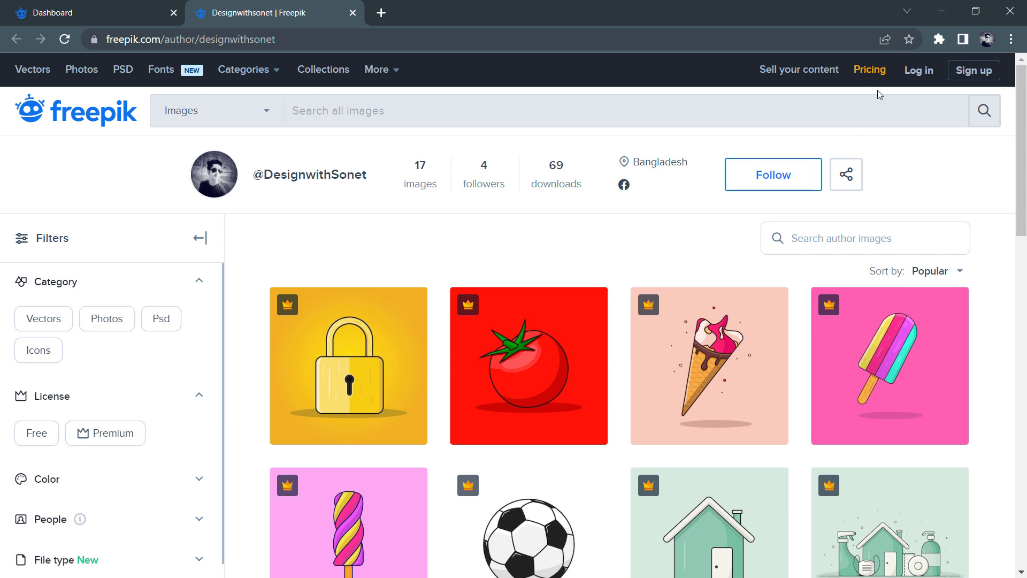
Log in to Freepik with the saved account and its saved password.
{"action": "left_click", "coordinate": [912, 77]}
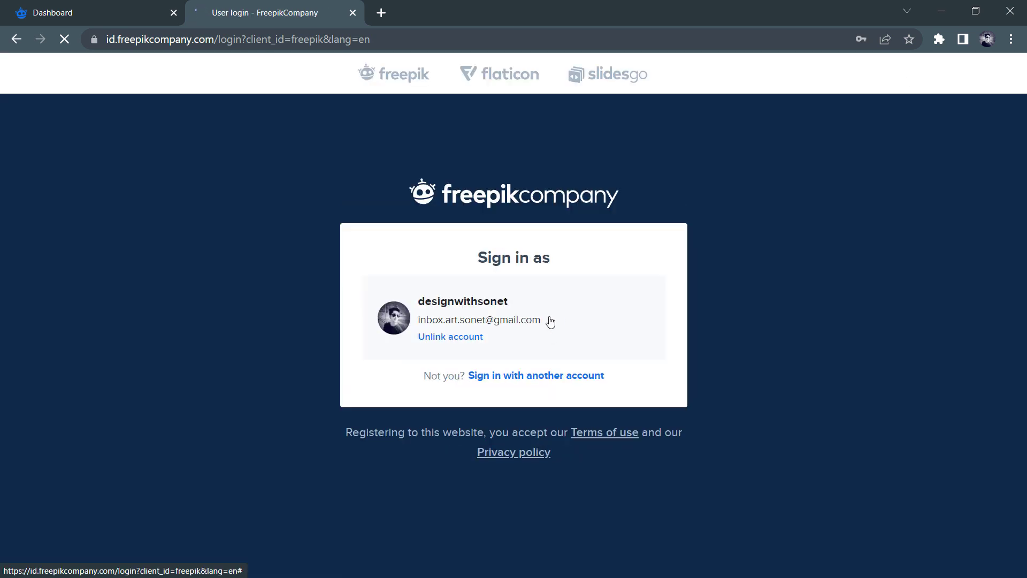
{"action": "left_click", "coordinate": [550, 321]}
{"action": "left_click", "coordinate": [502, 317]}
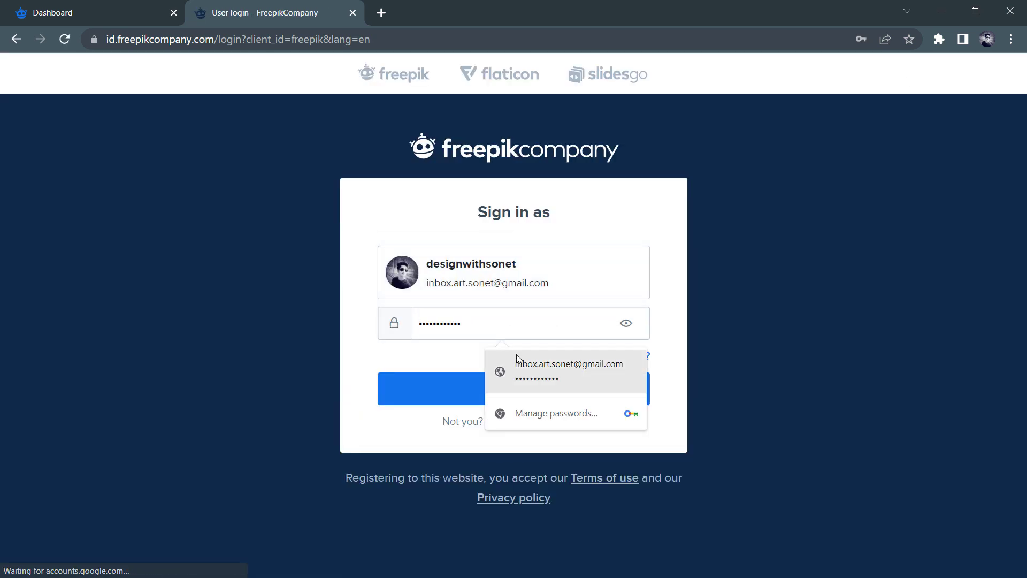
{"action": "left_click", "coordinate": [522, 371]}
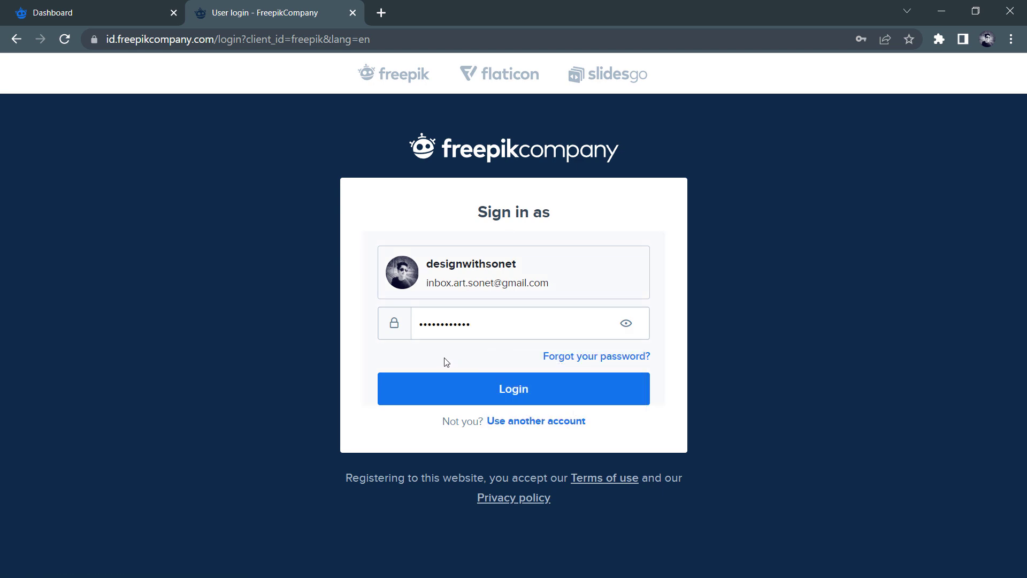
{"action": "left_click", "coordinate": [488, 388]}
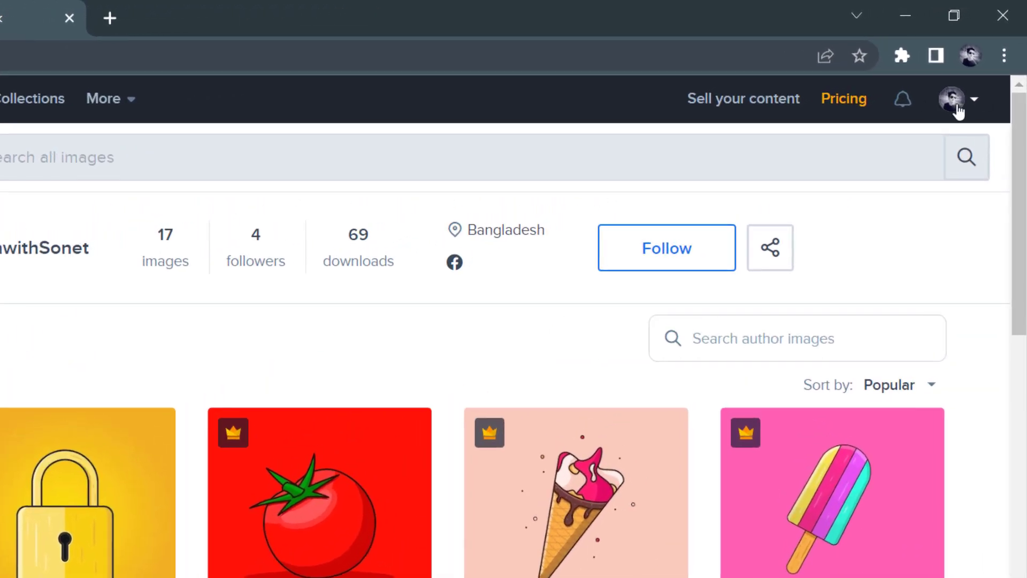
Go to Edit profile from the account menu and check the empty Downloads list.
{"action": "left_click", "coordinate": [952, 107]}
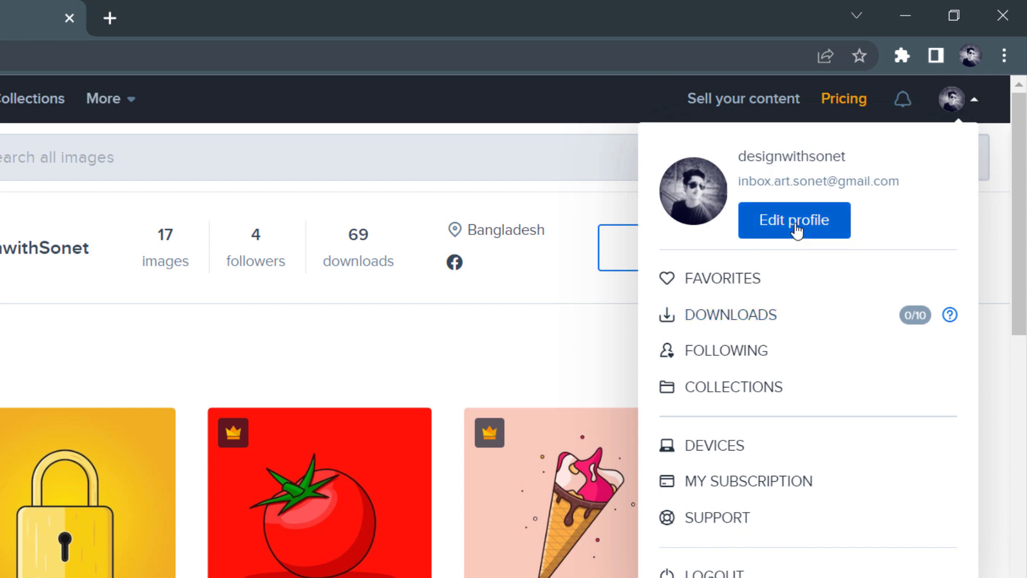
{"action": "left_click", "coordinate": [795, 227]}
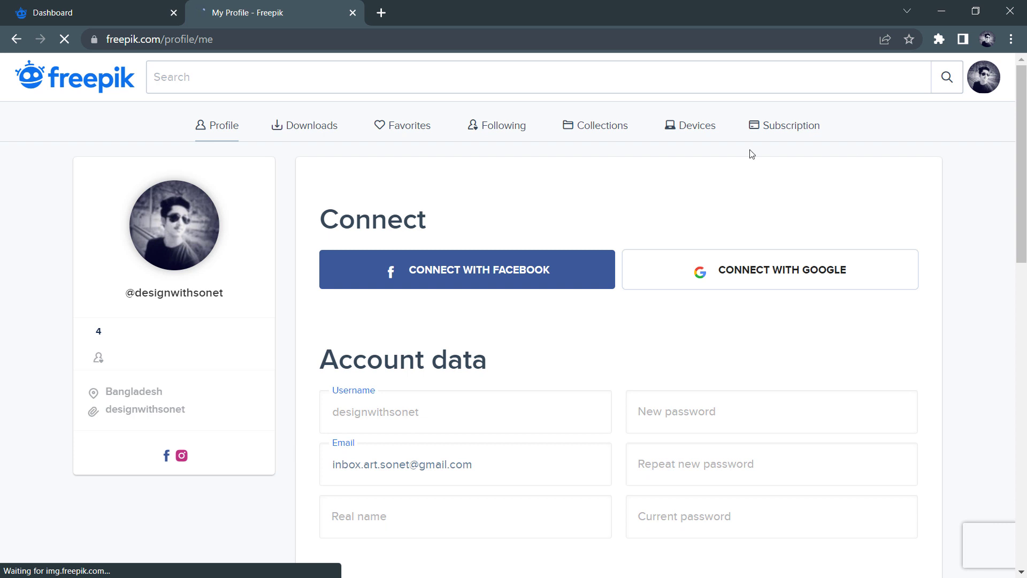
{"action": "left_click", "coordinate": [298, 132]}
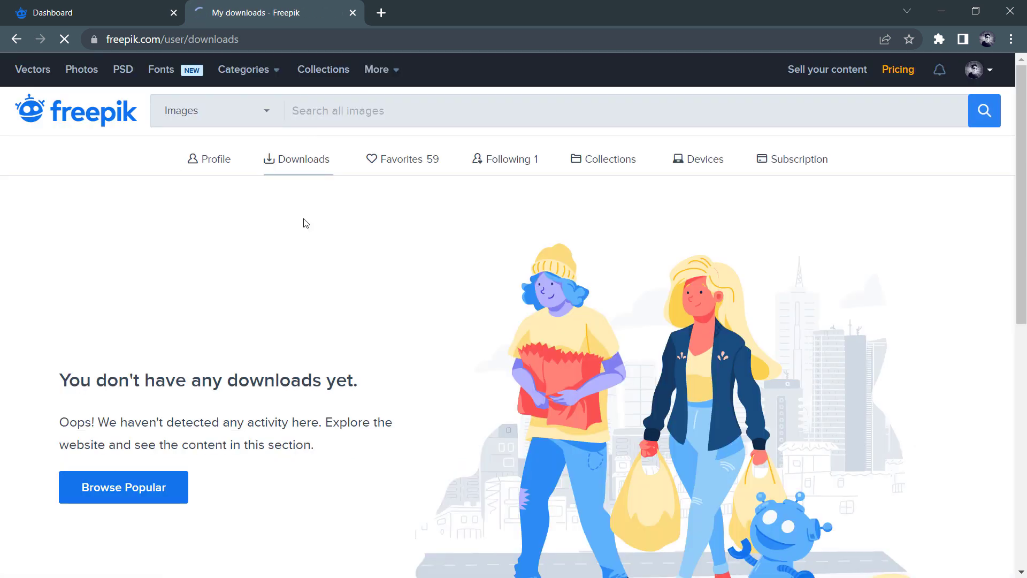
{"action": "left_click_drag", "start_coordinate": [59, 381], "coordinate": [373, 373]}
{"action": "left_click", "coordinate": [373, 373]}
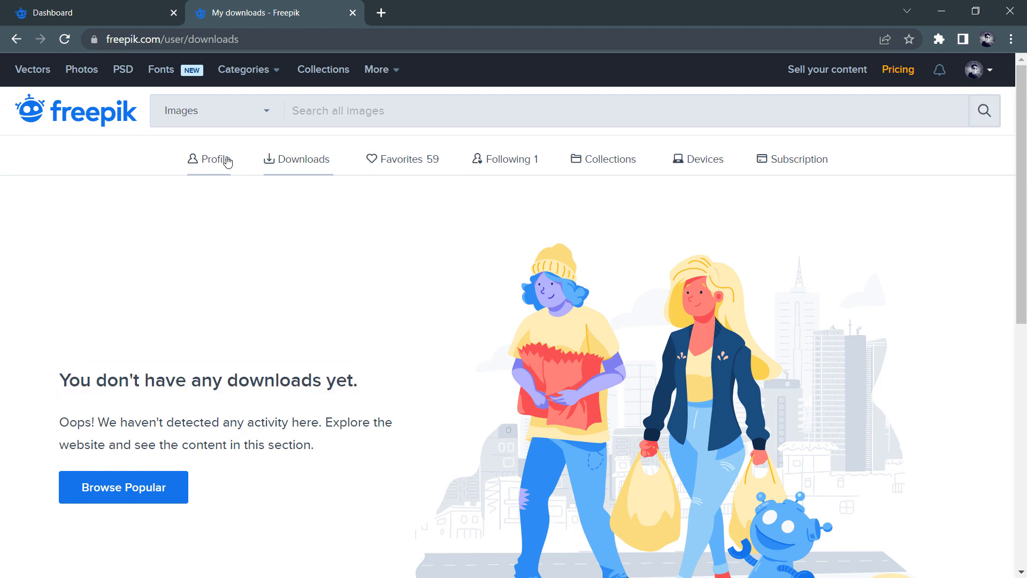
Browse the Favorites, Following and Collections tabs.
{"action": "left_click", "coordinate": [396, 171]}
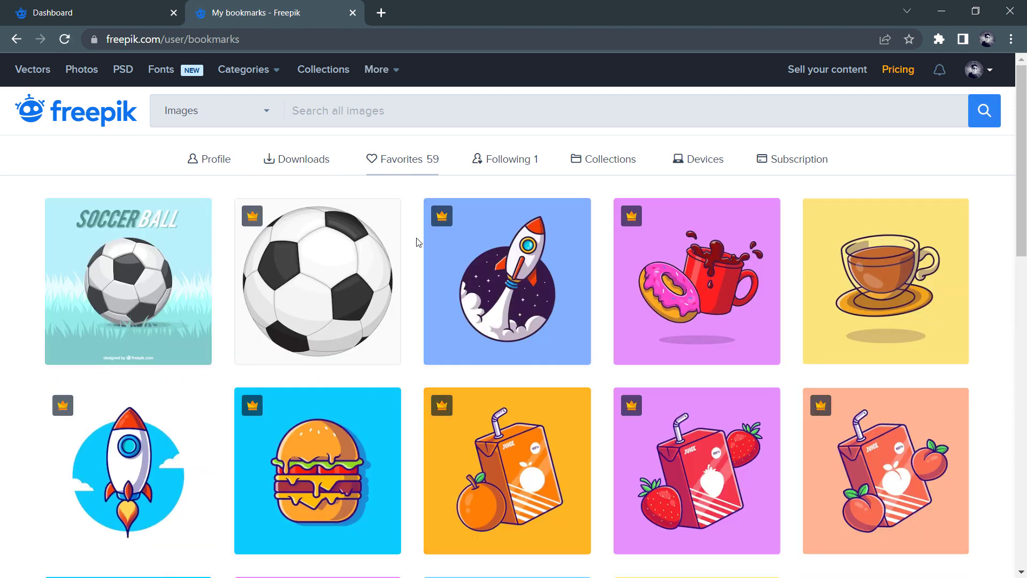
{"action": "scroll", "coordinate": [418, 242], "scroll_direction": "down", "scroll_amount": 3}
{"action": "scroll", "coordinate": [417, 242], "scroll_direction": "up", "scroll_amount": 3}
{"action": "left_click", "coordinate": [508, 159]}
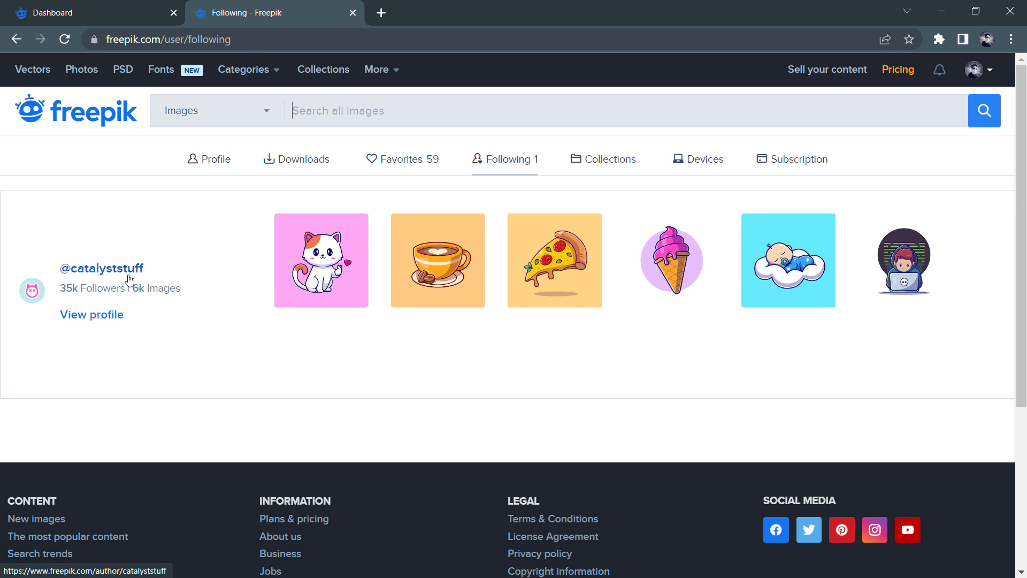
{"action": "left_click", "coordinate": [598, 167]}
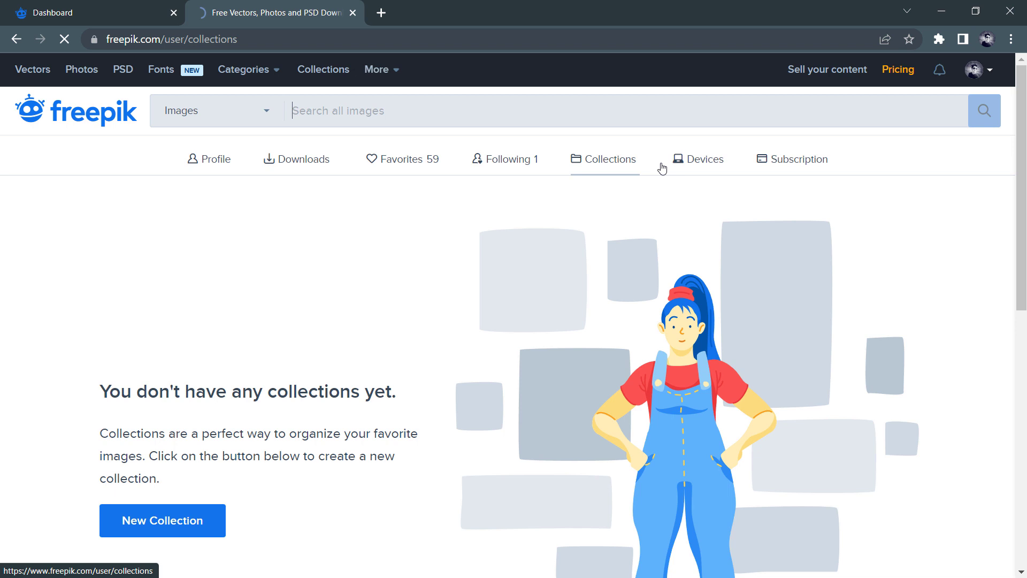
Review the signed-in Devices and the Subscription plans page, then return to the profile.
{"action": "left_click", "coordinate": [694, 167]}
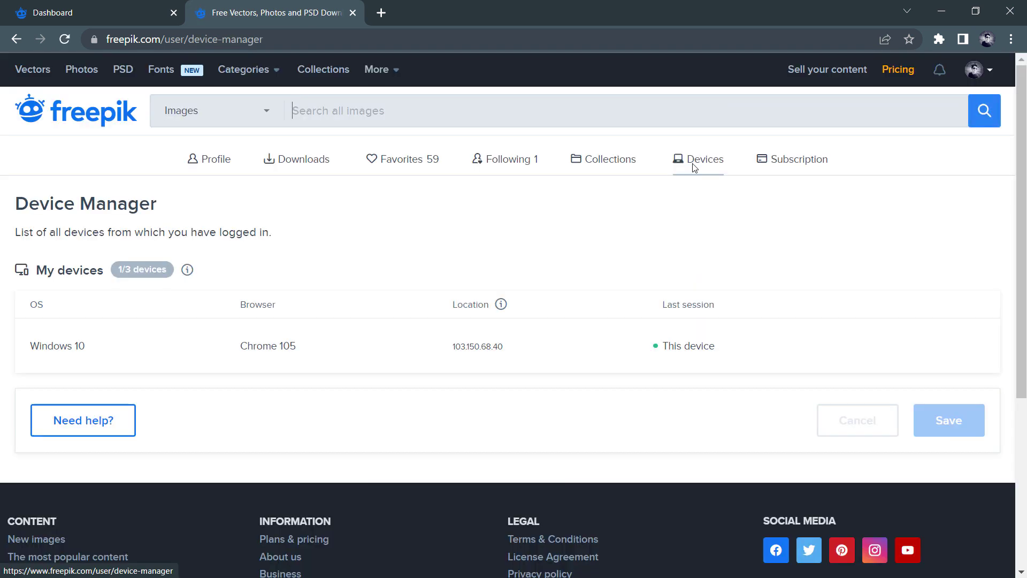
{"action": "left_click_drag", "start_coordinate": [720, 346], "coordinate": [192, 360]}
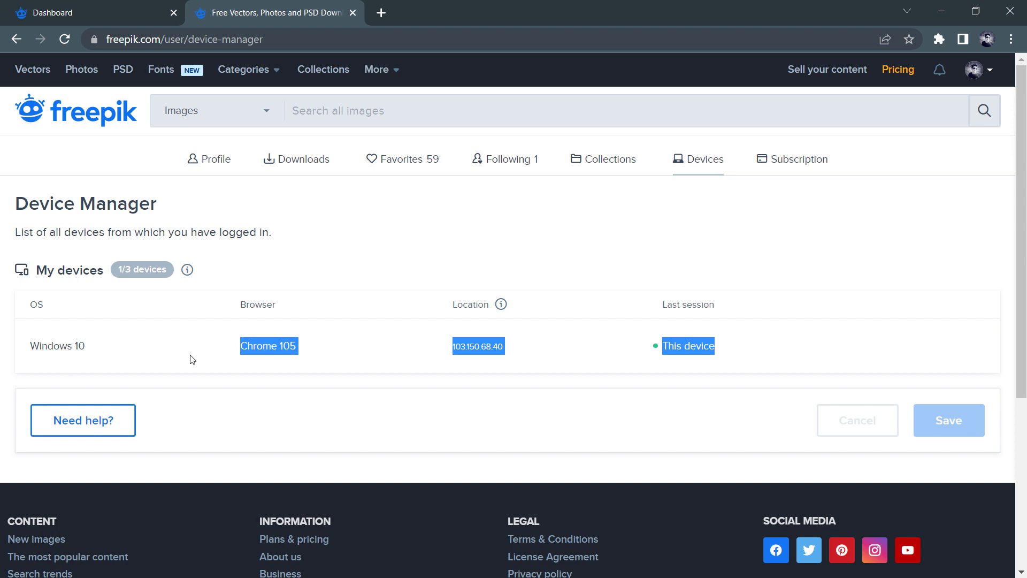
{"action": "left_click", "coordinate": [807, 165]}
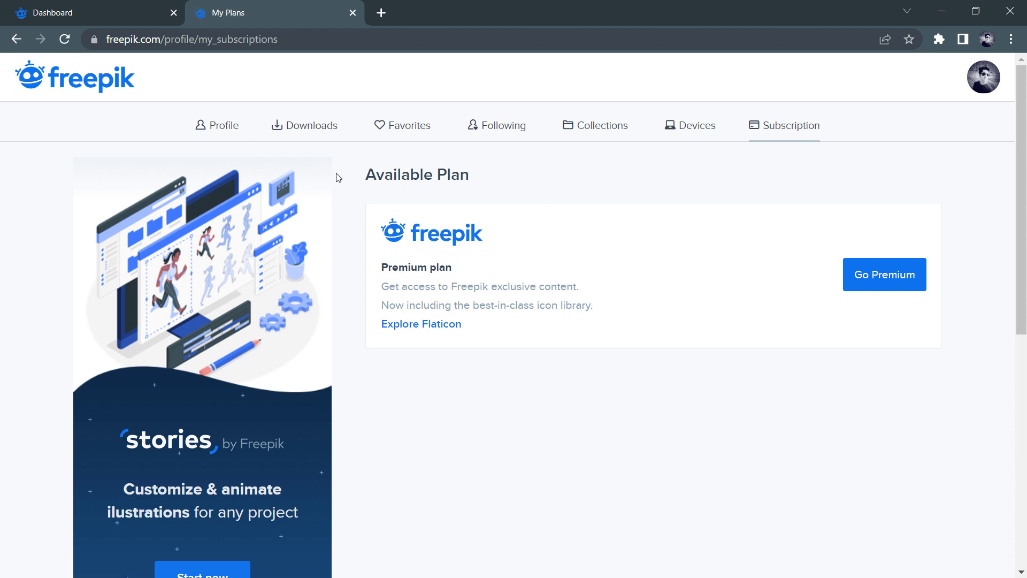
{"action": "left_click", "coordinate": [213, 130]}
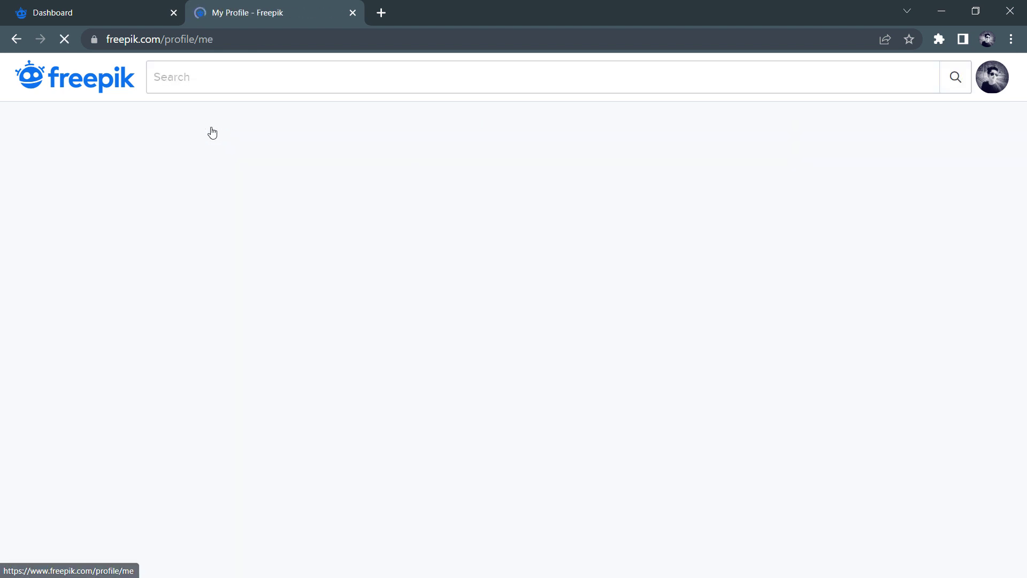
Review the profile's email and password fields.
{"action": "left_click", "coordinate": [343, 465]}
{"action": "left_click_drag", "start_coordinate": [342, 465], "coordinate": [479, 465]}
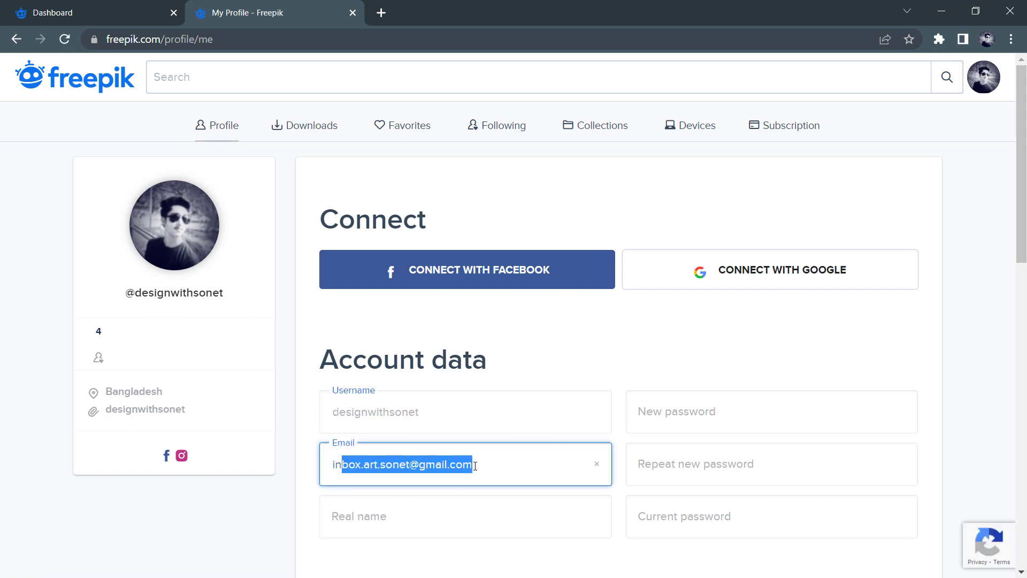
{"action": "left_click", "coordinate": [262, 517]}
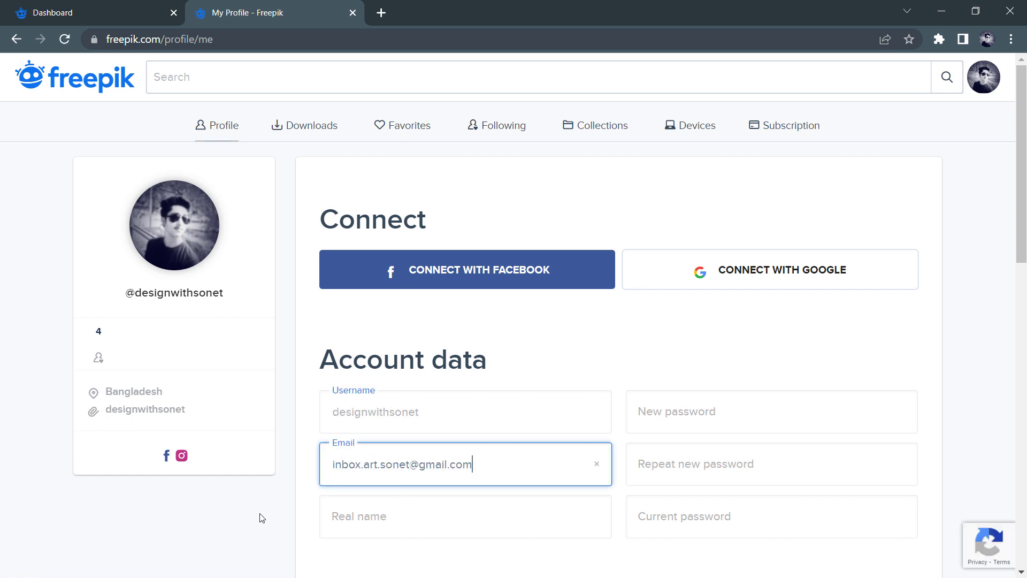
{"action": "left_click", "coordinate": [685, 411]}
{"action": "left_click", "coordinate": [683, 461]}
{"action": "key", "text": "Tab"}
Check the real name field, then bring up the Change your profile picture dialog.
{"action": "left_click", "coordinate": [344, 513]}
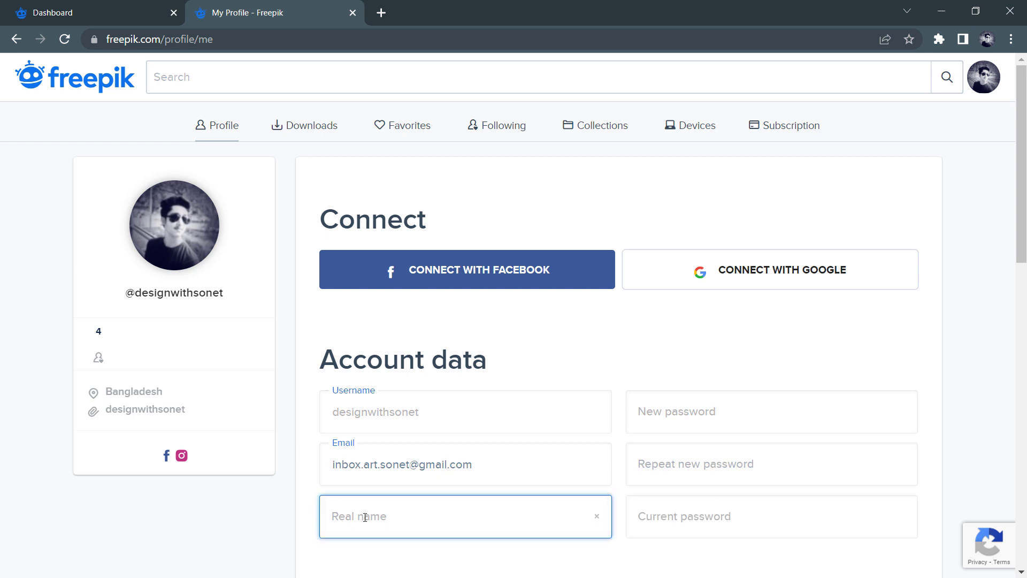
{"action": "left_click", "coordinate": [279, 518]}
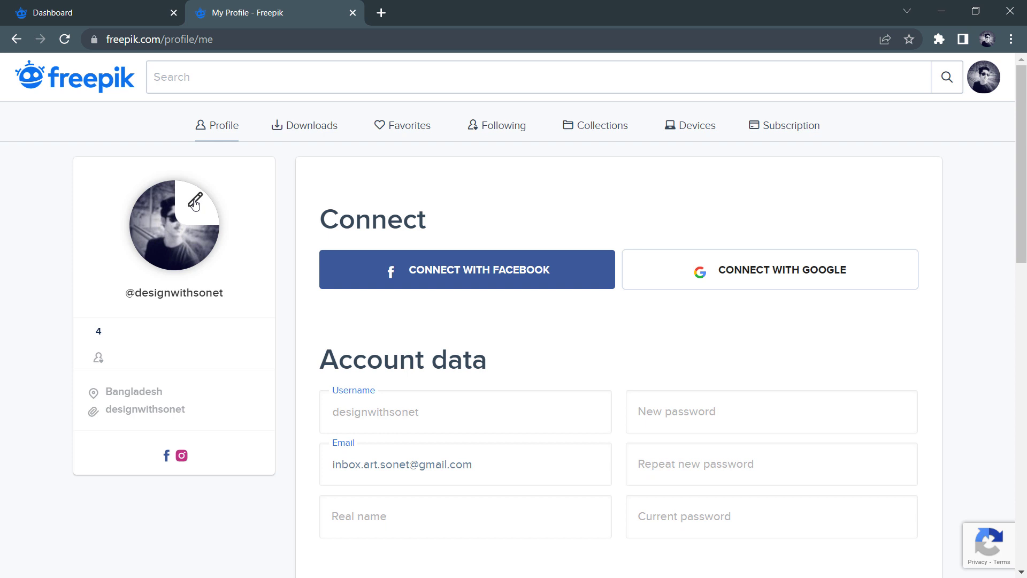
{"action": "left_click", "coordinate": [194, 204]}
{"action": "triple_click", "coordinate": [625, 209]}
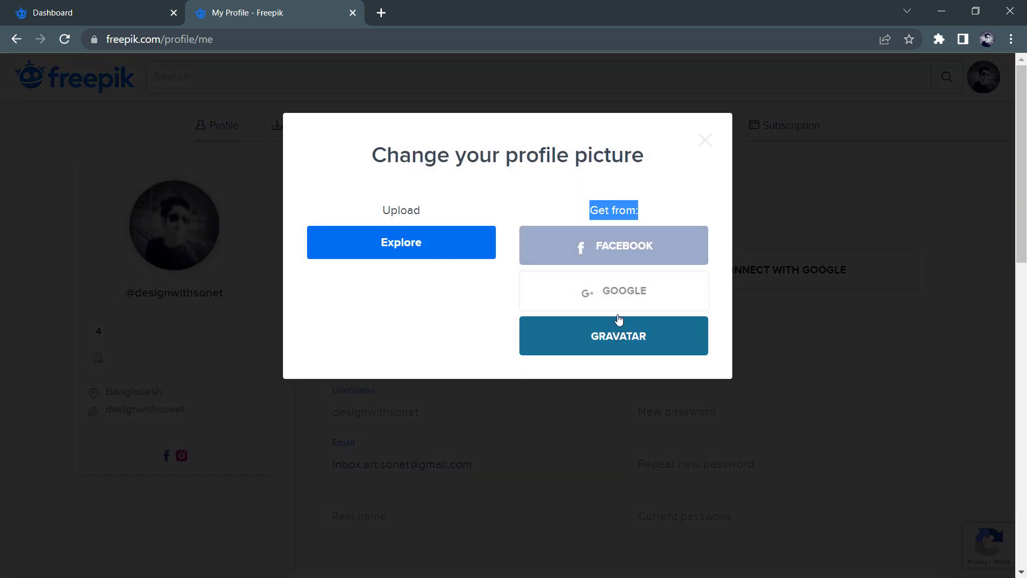
Load the Walpaper photo from the computer as the new profile picture.
{"action": "triple_click", "coordinate": [447, 208]}
{"action": "left_click", "coordinate": [407, 256]}
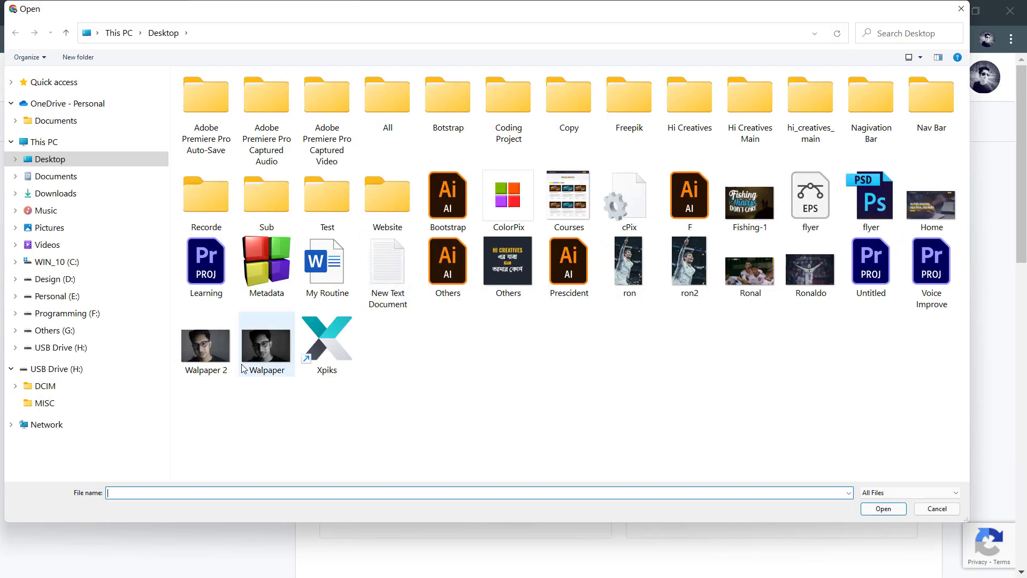
{"action": "left_click", "coordinate": [241, 368]}
{"action": "left_click", "coordinate": [884, 508]}
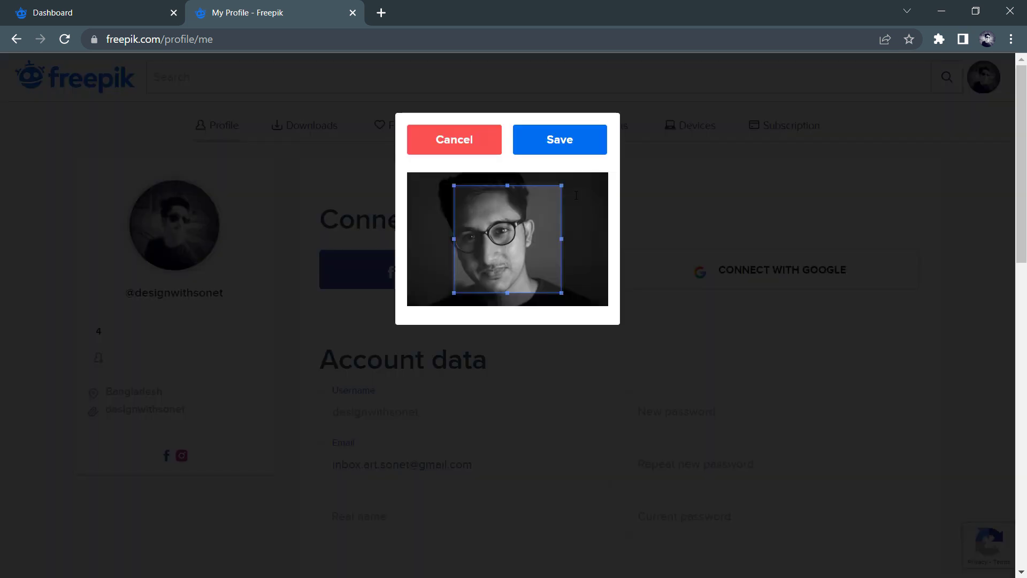
Crop the photo around the face, save the profile changes, and close the profile tab.
{"action": "left_click_drag", "start_coordinate": [452, 183], "coordinate": [422, 171]}
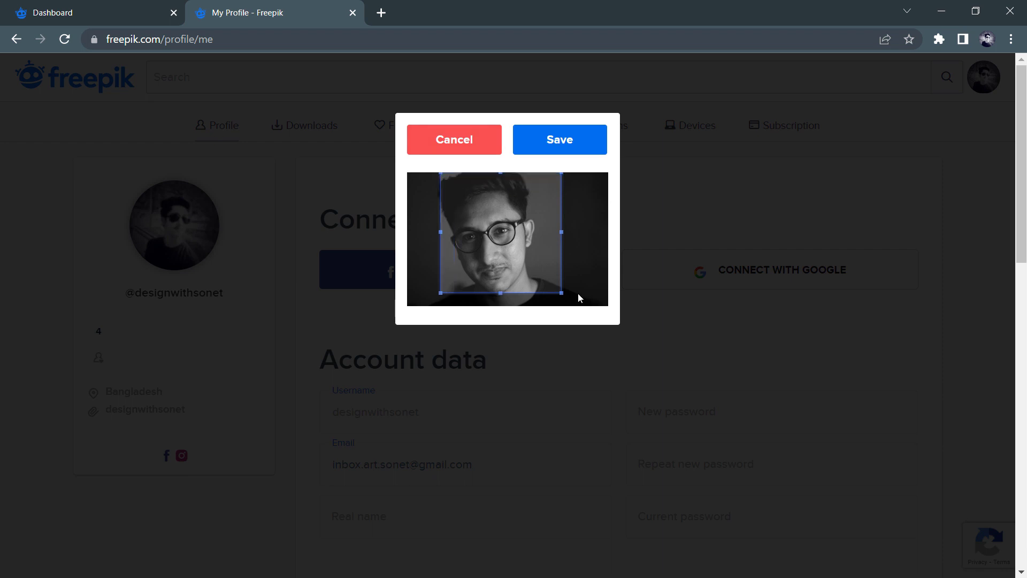
{"action": "left_click_drag", "start_coordinate": [560, 293], "coordinate": [585, 315]}
{"action": "left_click_drag", "start_coordinate": [520, 275], "coordinate": [529, 212]}
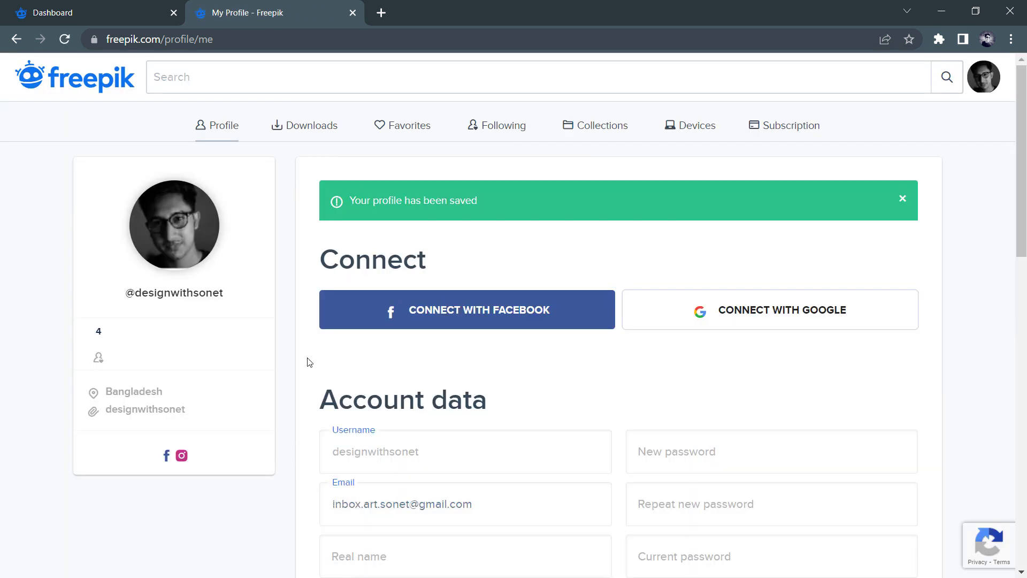
{"action": "scroll", "coordinate": [307, 360], "scroll_direction": "down", "scroll_amount": 10}
{"action": "left_click", "coordinate": [858, 462]}
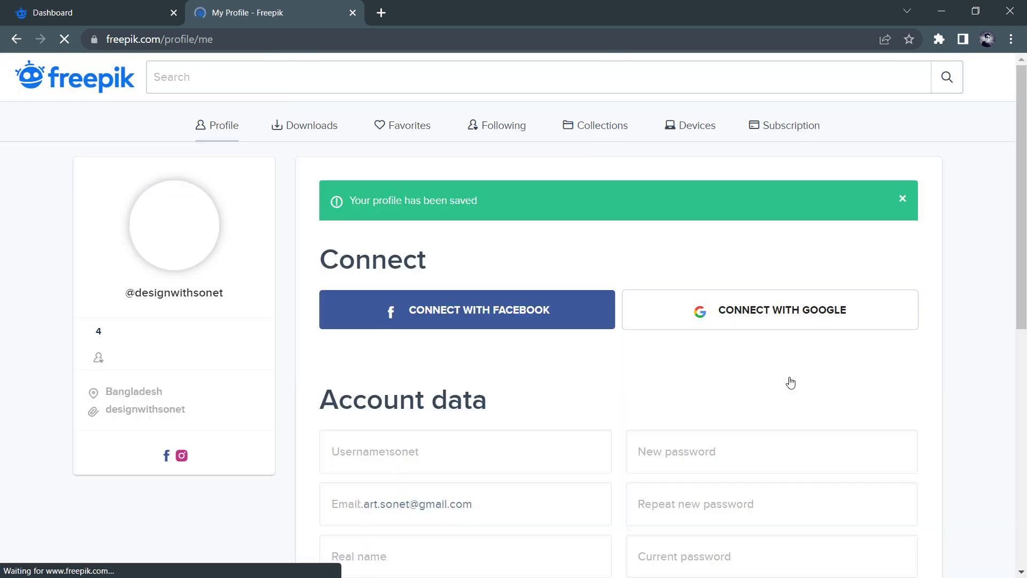
{"action": "left_click", "coordinate": [353, 12]}
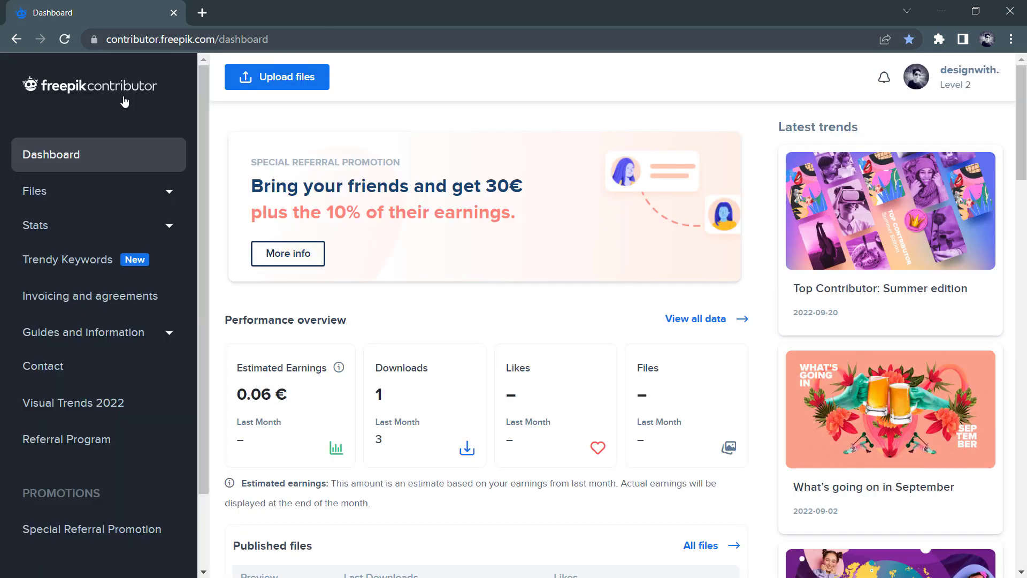
Reload the contributor dashboard and go to Invoicing and agreements in the sidebar.
{"action": "left_click", "coordinate": [66, 40]}
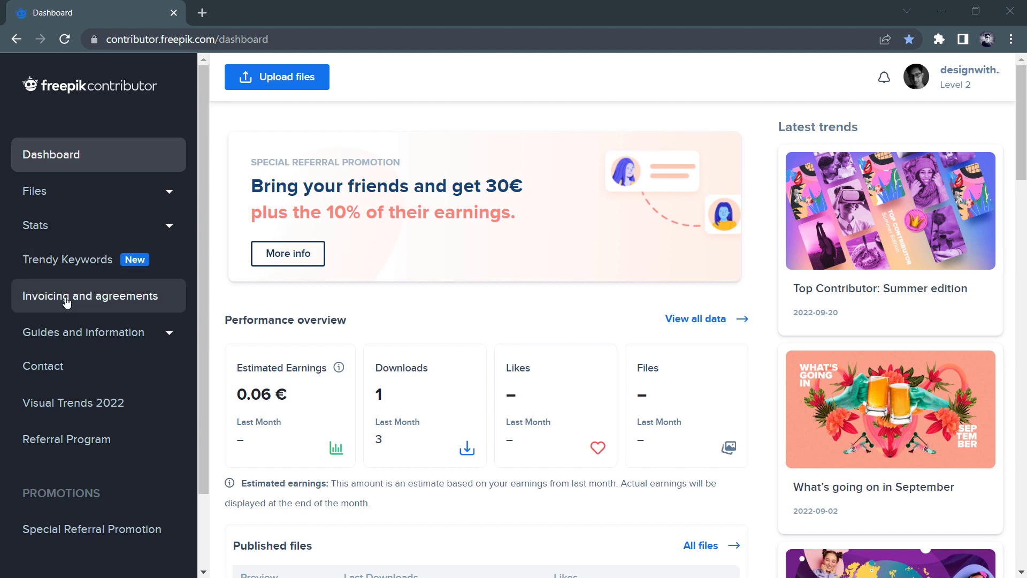
{"action": "left_click", "coordinate": [88, 302]}
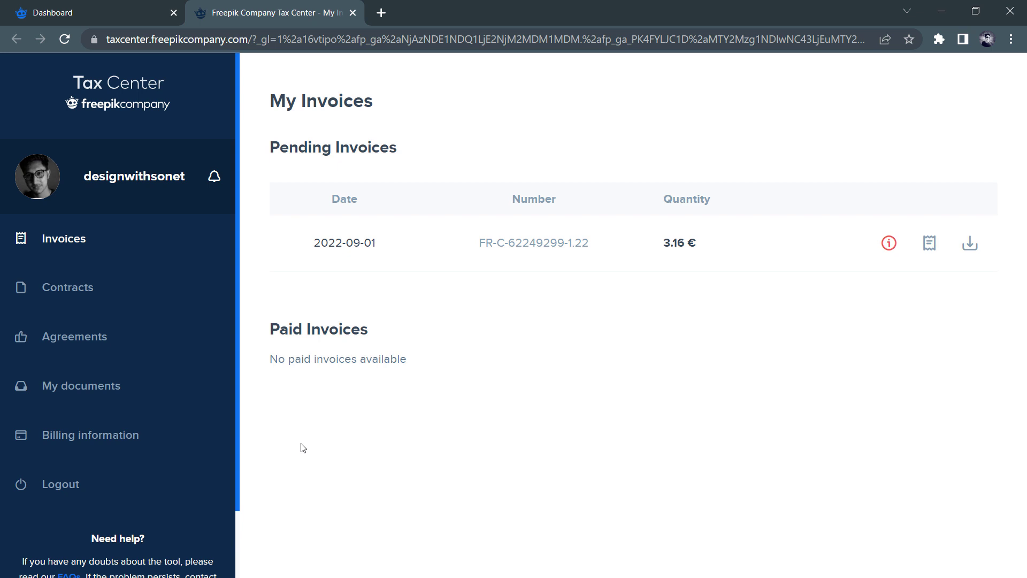
Read the info tooltip on the unvalidated 3.16 € invoice, then go to Contracts.
{"action": "left_click_drag", "start_coordinate": [714, 245], "coordinate": [663, 244]}
{"action": "left_click", "coordinate": [674, 313]}
{"action": "mouse_move", "coordinate": [889, 249]}
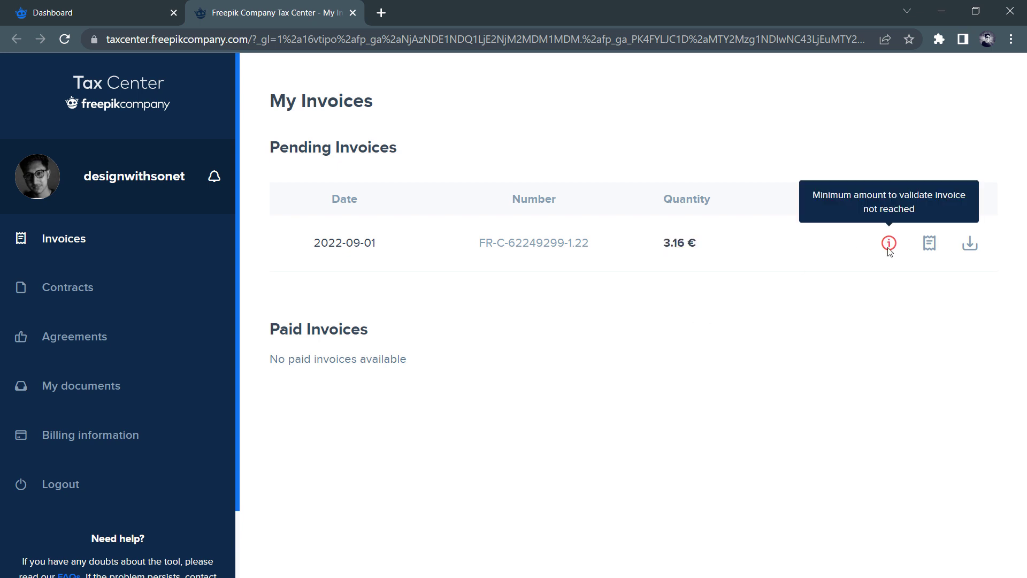
{"action": "left_click", "coordinate": [108, 287]}
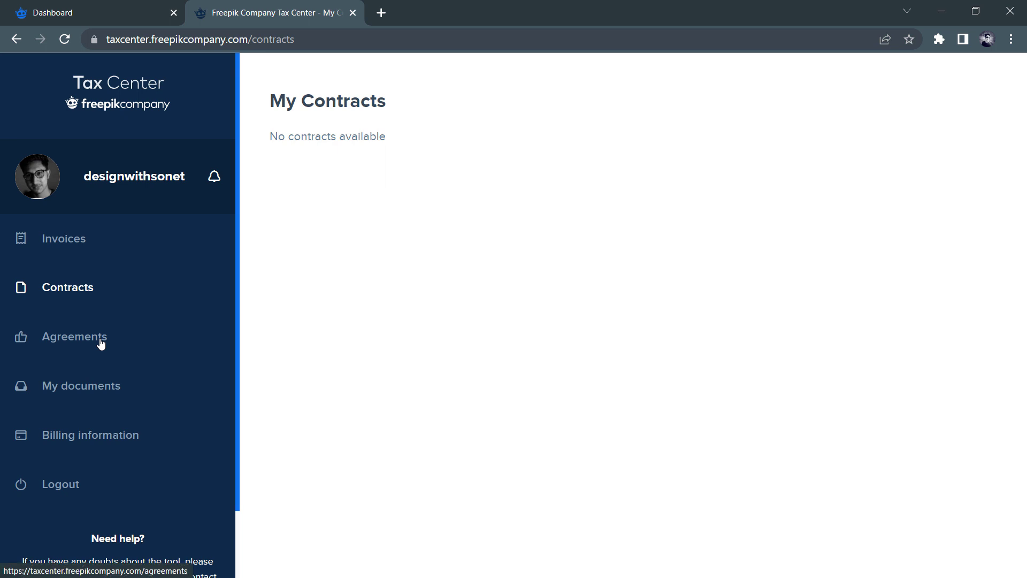
View the Agreements page, then go to My documents.
{"action": "left_click", "coordinate": [69, 338]}
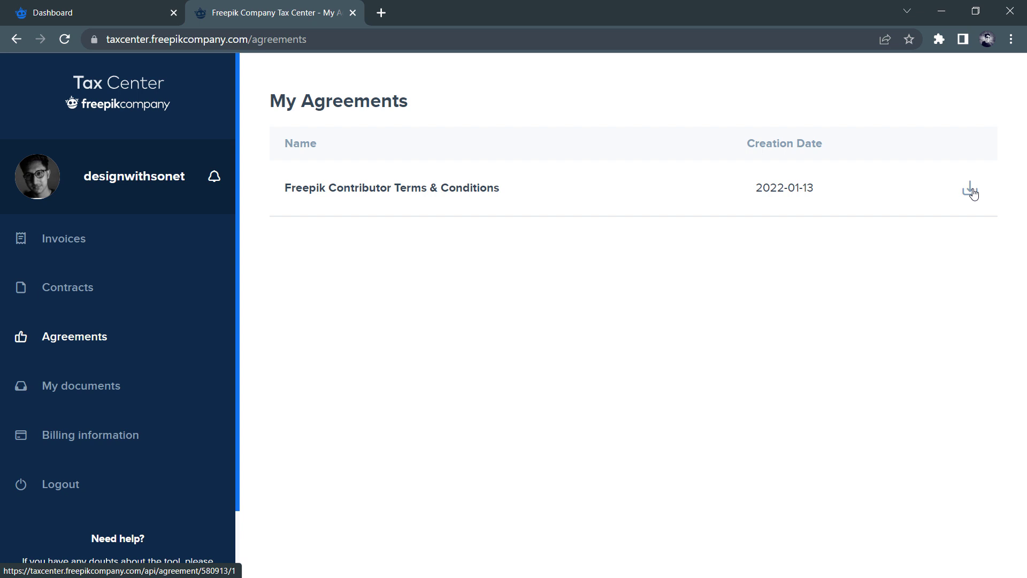
{"action": "left_click", "coordinate": [101, 394]}
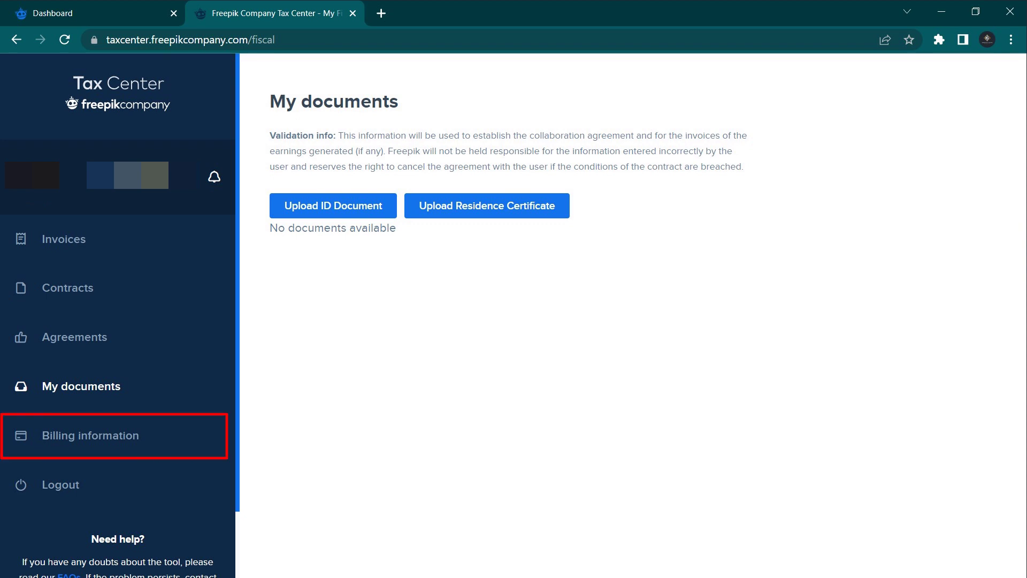
Go to the Billing information page in the Tax Center sidebar.
{"action": "left_click", "coordinate": [91, 435]}
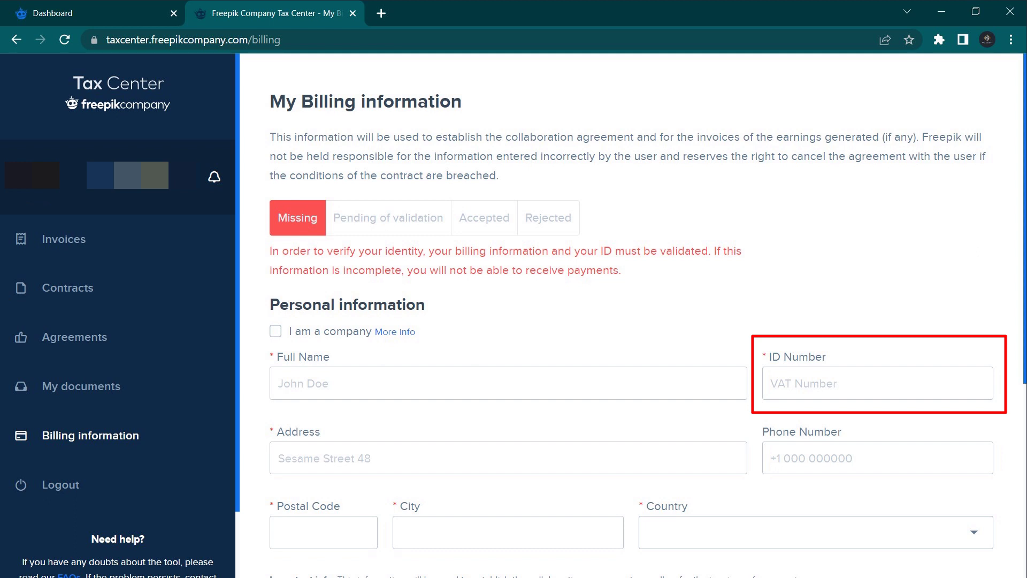
Scroll through the personal and Payoneer billing fields, then return to My documents.
{"action": "scroll", "coordinate": [631, 315], "scroll_direction": "down", "scroll_amount": 4}
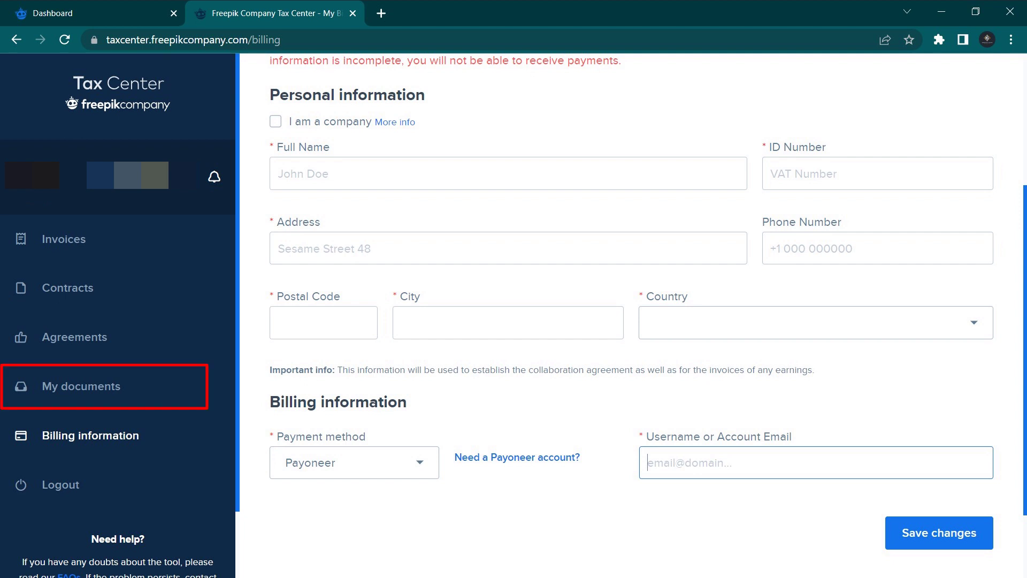
{"action": "left_click", "coordinate": [81, 386]}
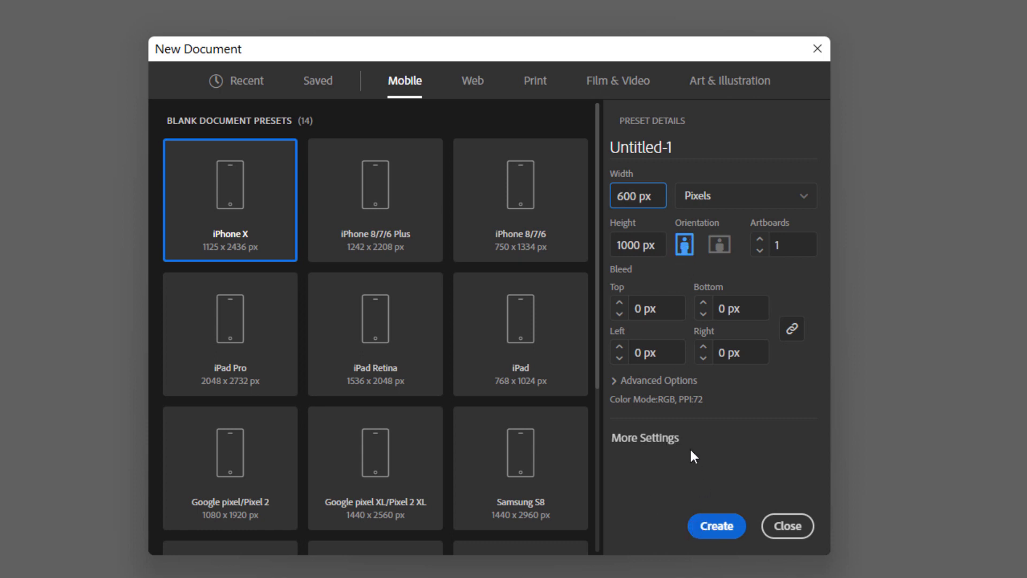
Create the 600 × 1000 px document, set the artboard width to 800 px, and fit it in view.
{"action": "left_click", "coordinate": [706, 524]}
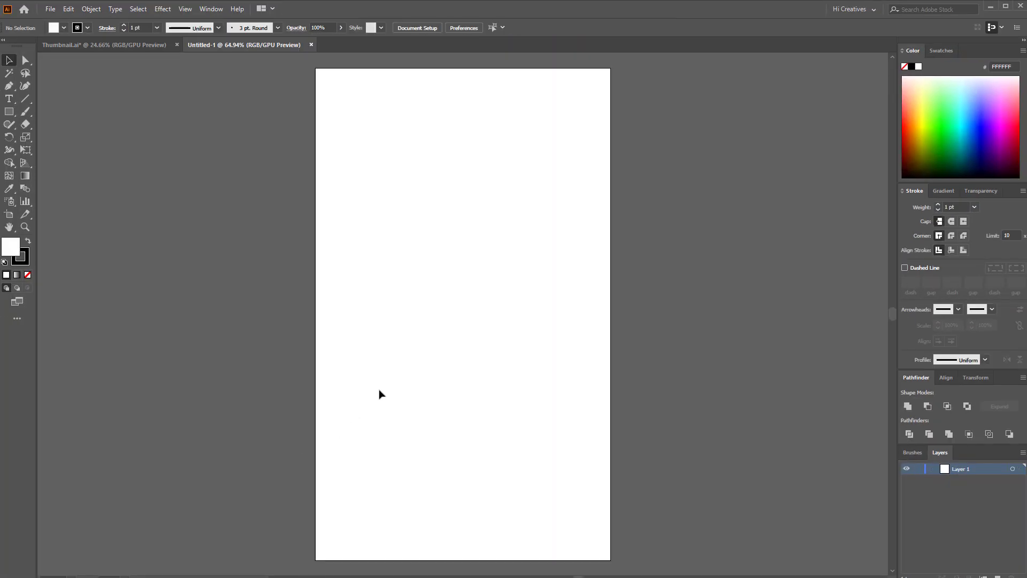
{"action": "scroll", "coordinate": [457, 349], "scroll_direction": "down", "scroll_amount": 1}
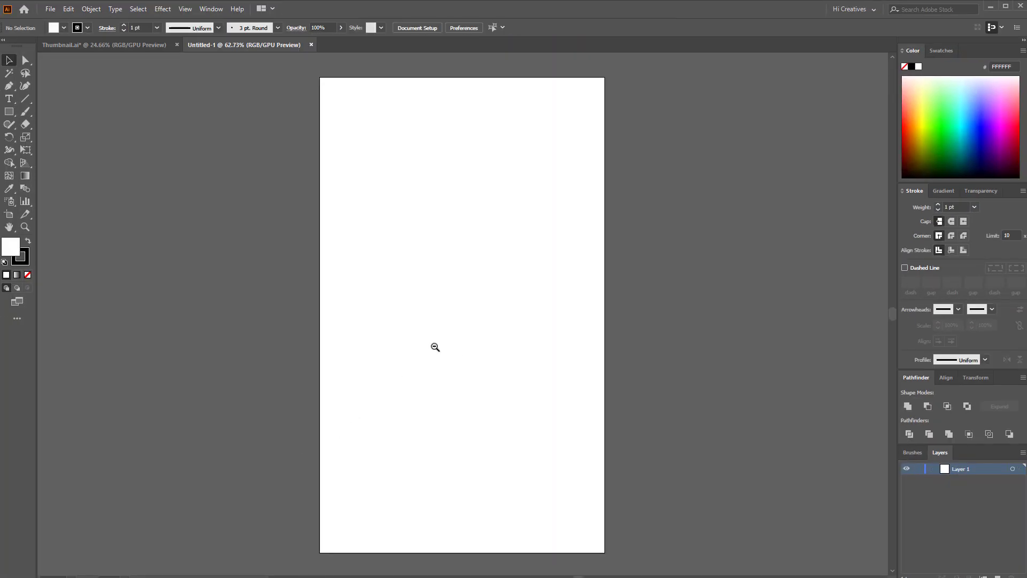
{"action": "double_click", "coordinate": [7, 218]}
{"action": "key", "text": "Tab"}
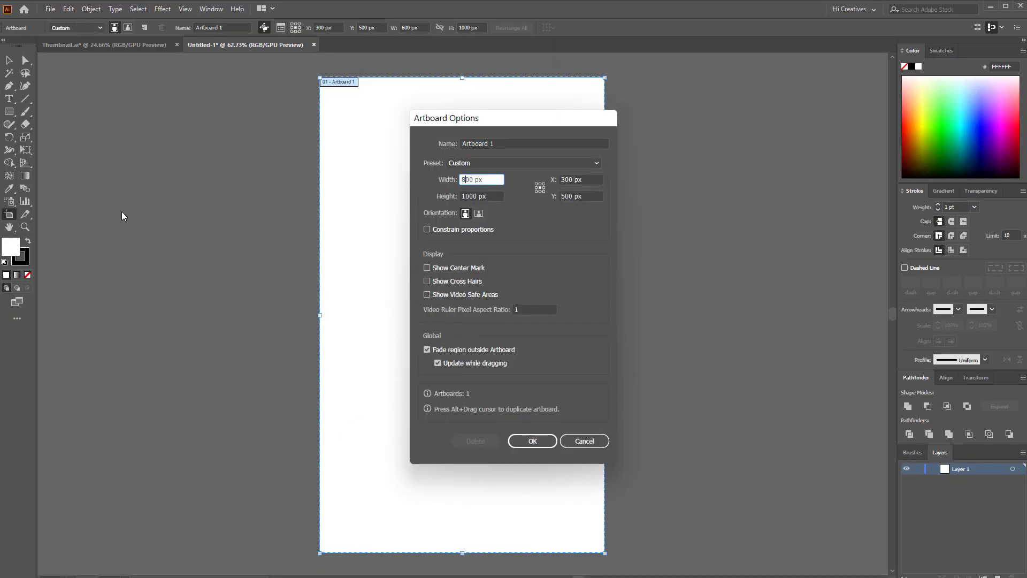
{"action": "key", "text": "Return"}
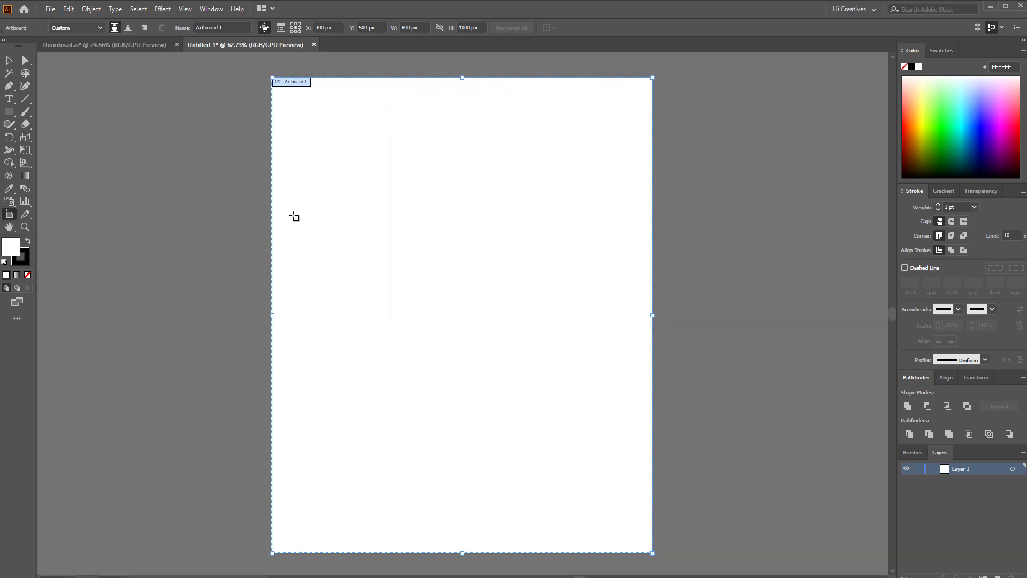
{"action": "key", "text": "Escape"}
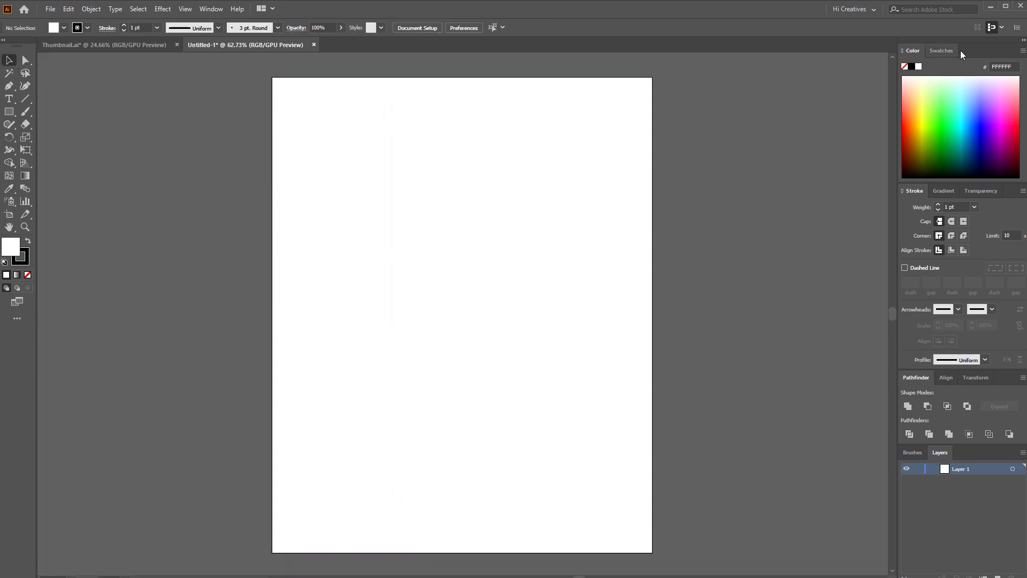
{"action": "key", "text": "ctrl+0"}
Draw a rectangle across the artboard and centre the FRONT/BACK group horizontally and vertically.
{"action": "key", "text": "m"}
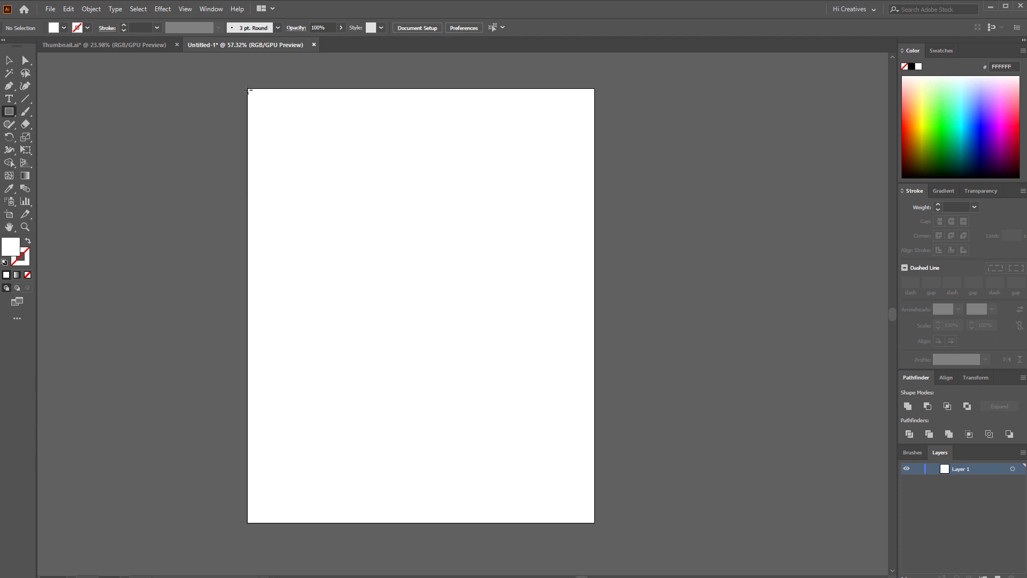
{"action": "mouse_move", "coordinate": [248, 88]}
{"action": "left_mouse_down"}
{"action": "mouse_move", "coordinate": [415, 320]}
{"action": "mouse_move", "coordinate": [593, 532]}
{"action": "mouse_move", "coordinate": [594, 523]}
{"action": "left_mouse_up"}
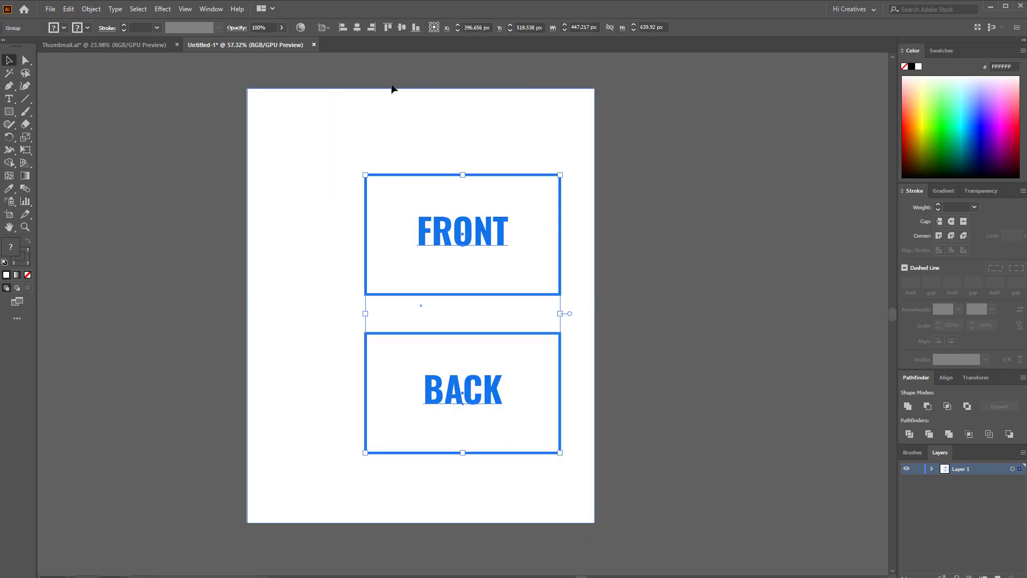
{"action": "left_click", "coordinate": [357, 27]}
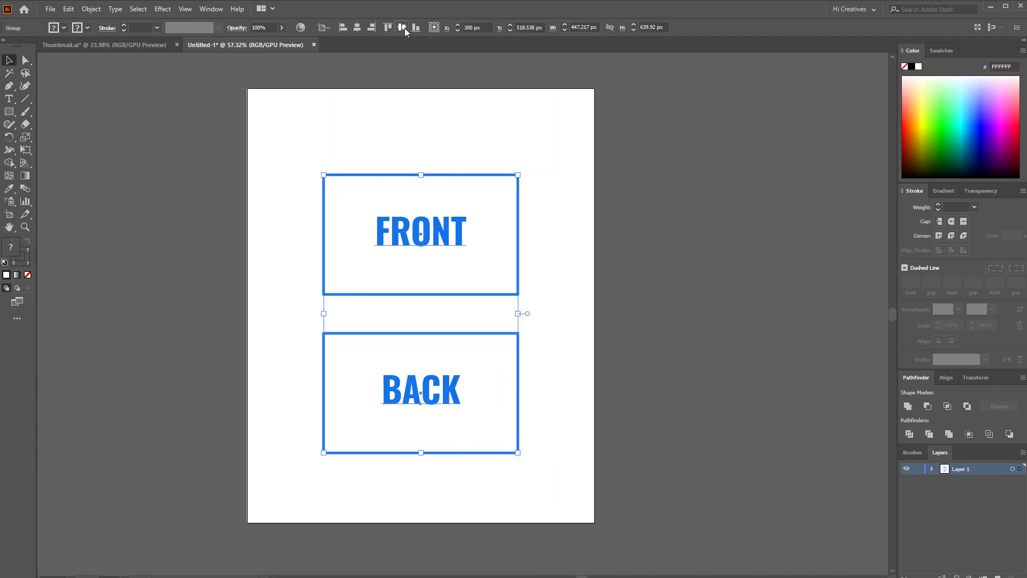
{"action": "left_click", "coordinate": [402, 27]}
{"action": "left_click", "coordinate": [735, 355]}
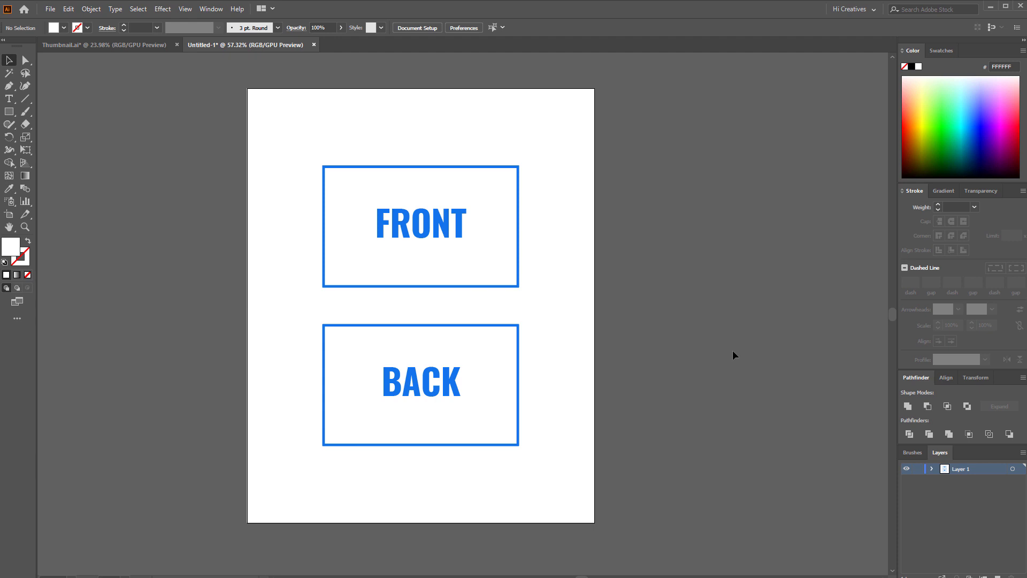
Stretch the FRONT/BACK group taller, clear the selection, and open the File menu.
{"action": "left_click", "coordinate": [417, 236]}
{"action": "left_click_drag", "start_coordinate": [420, 166], "coordinate": [423, 151]}
{"action": "left_click", "coordinate": [681, 284]}
{"action": "scroll", "coordinate": [545, 289], "scroll_direction": "up", "scroll_amount": 1}
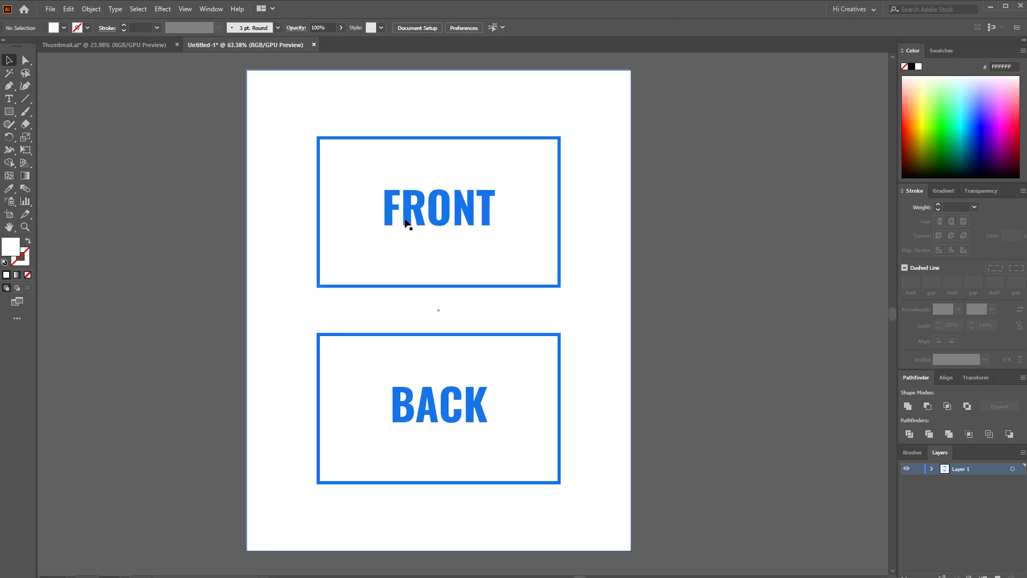
{"action": "left_click", "coordinate": [429, 373]}
{"action": "left_click", "coordinate": [147, 248]}
{"action": "left_click", "coordinate": [50, 9]}
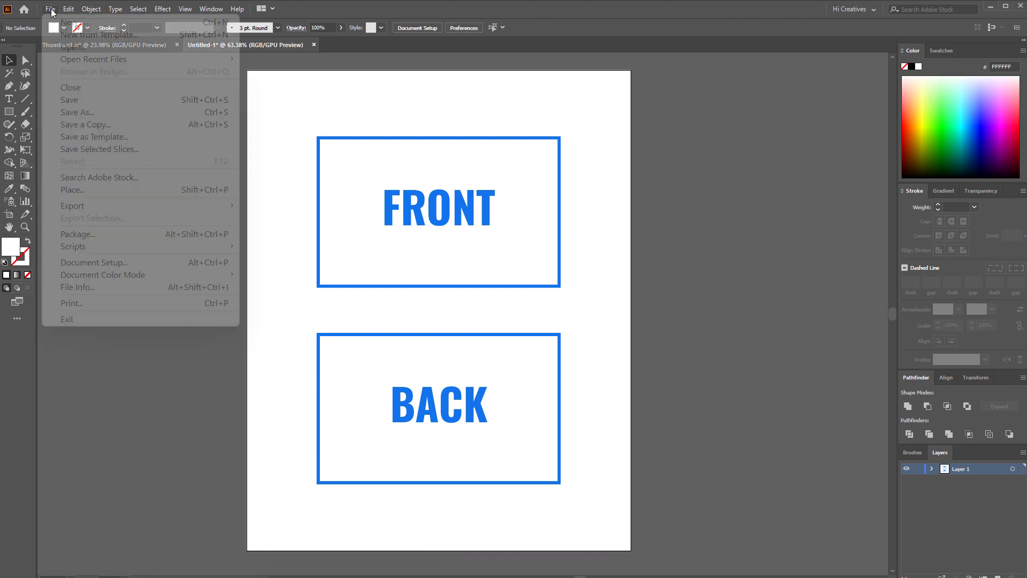
Export the FRONT/BACK page as a 100%-quality 800 × 1000 px JPEG named NID on the Desktop.
{"action": "mouse_move", "coordinate": [94, 206]}
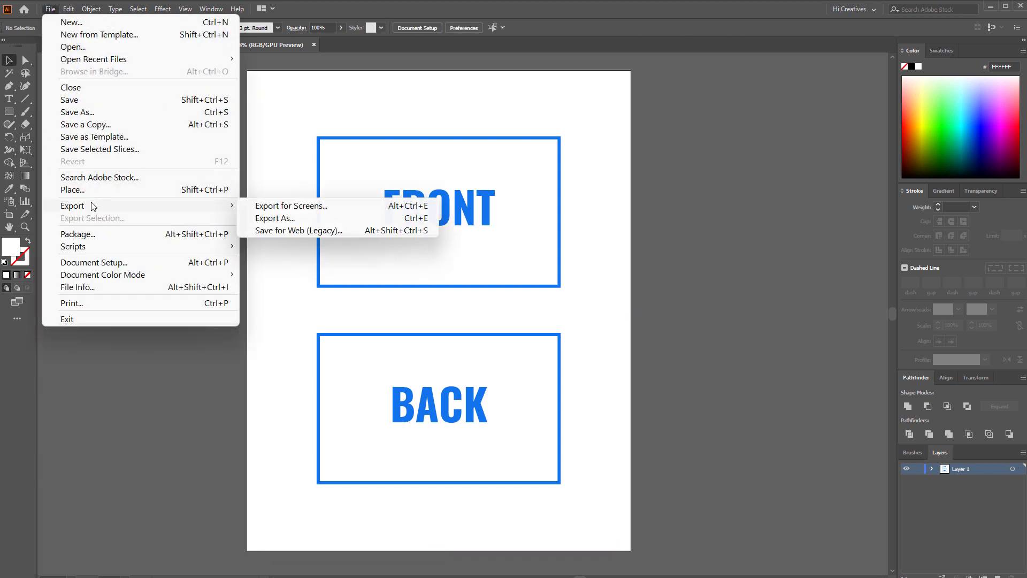
{"action": "left_click", "coordinate": [298, 231]}
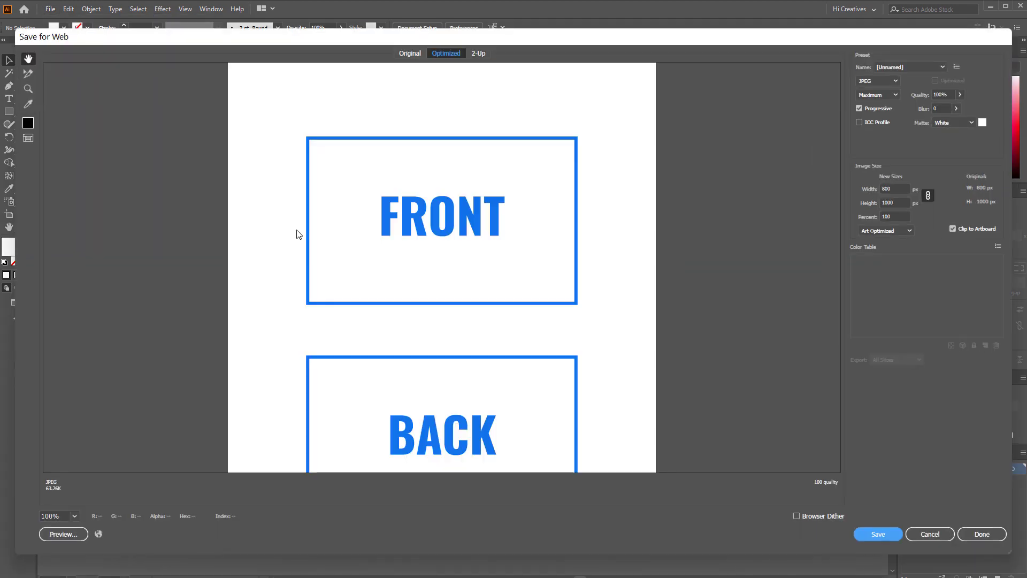
{"action": "left_click", "coordinate": [436, 295], "text": "alt"}
{"action": "left_click", "coordinate": [431, 293], "text": "alt"}
{"action": "left_click", "coordinate": [426, 291]}
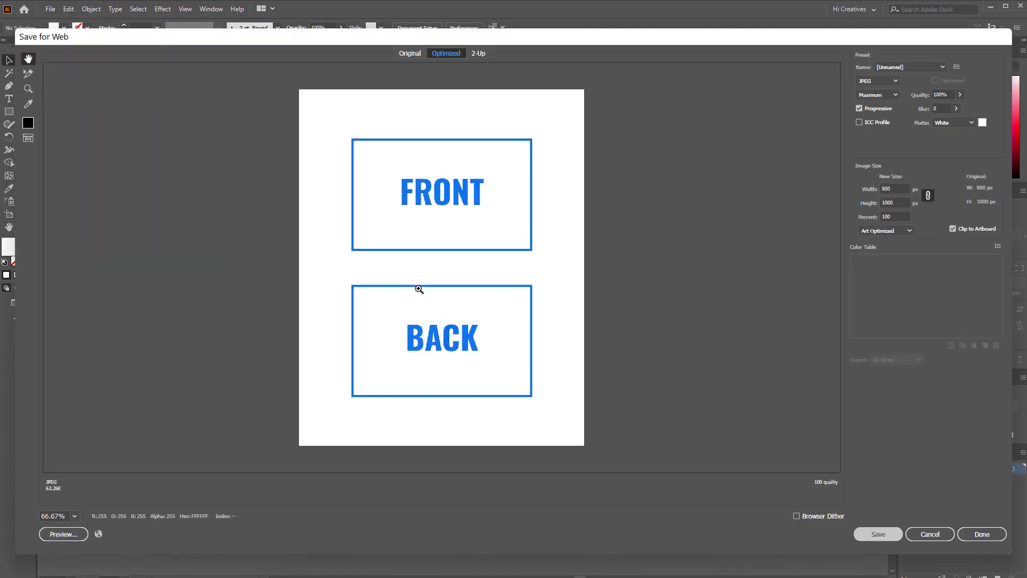
{"action": "left_click", "coordinate": [883, 538]}
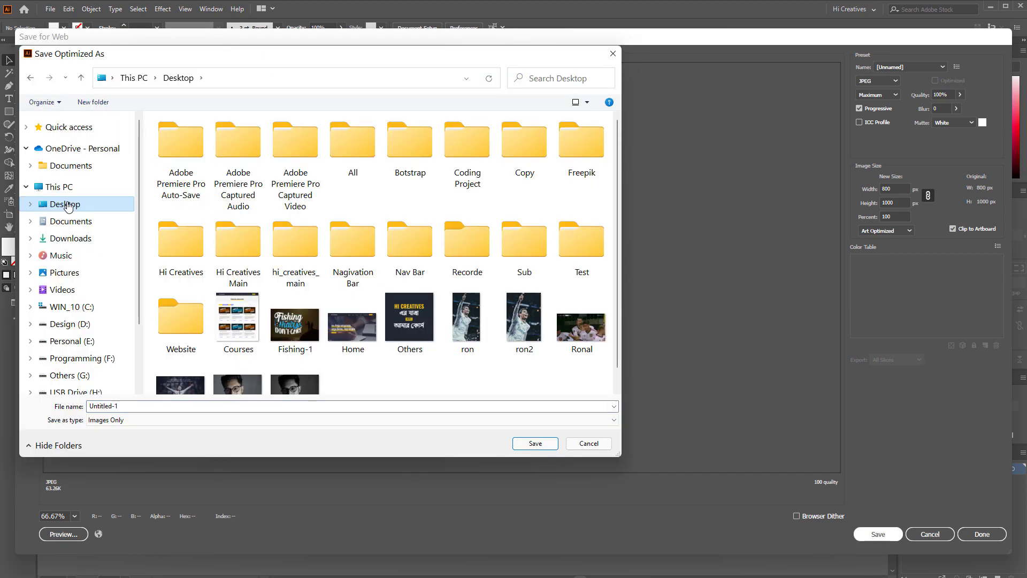
{"action": "type", "text": "NID"}
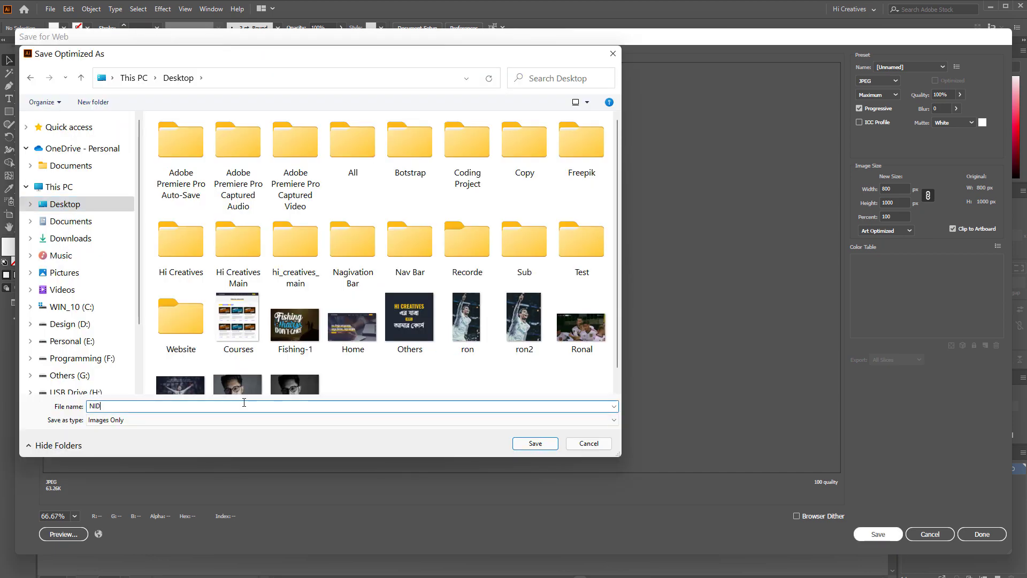
{"action": "left_click", "coordinate": [535, 443]}
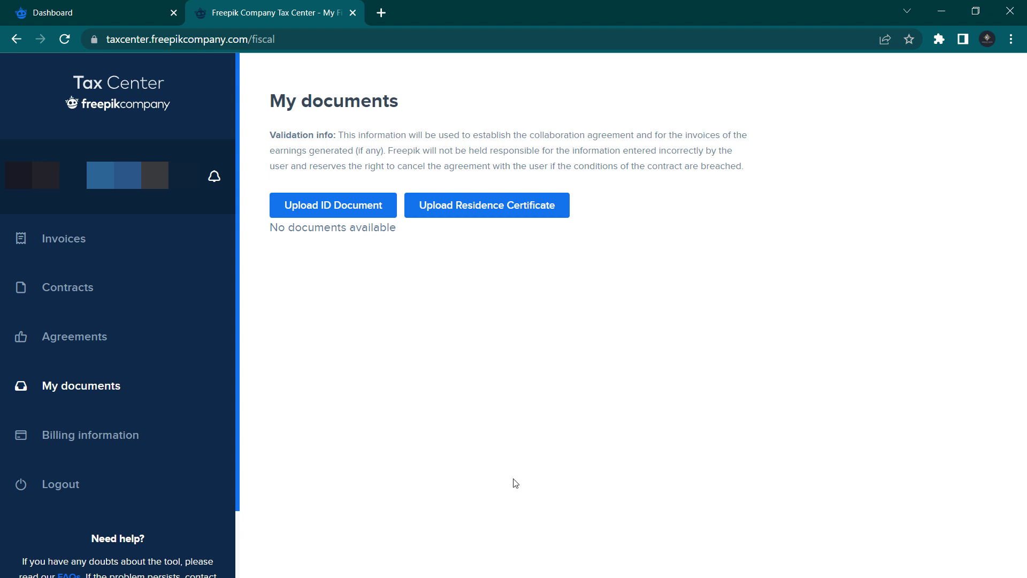
Start an ID document upload and set its issue date to 1991-10-10.
{"action": "left_click", "coordinate": [333, 207]}
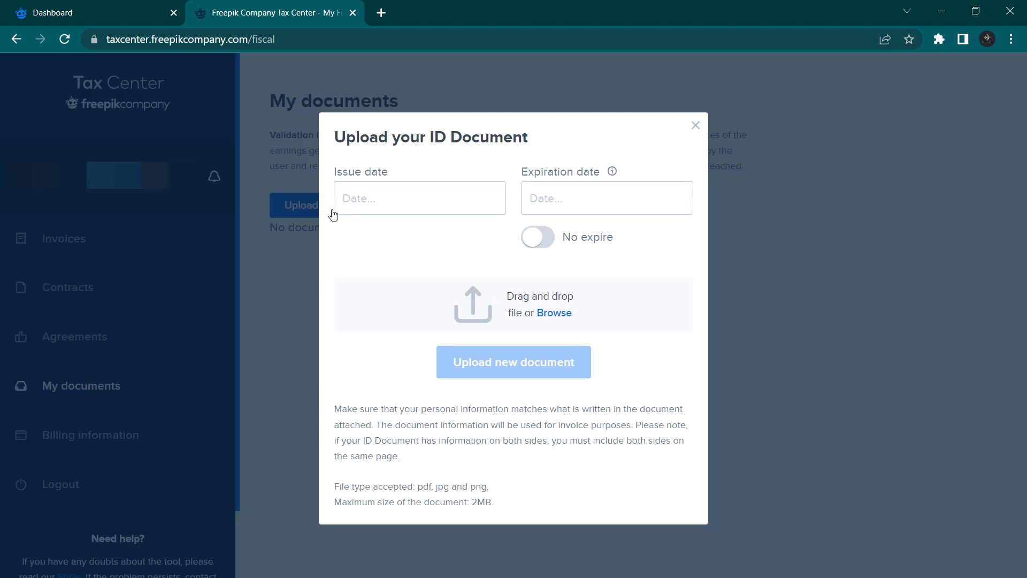
{"action": "left_click", "coordinate": [335, 174]}
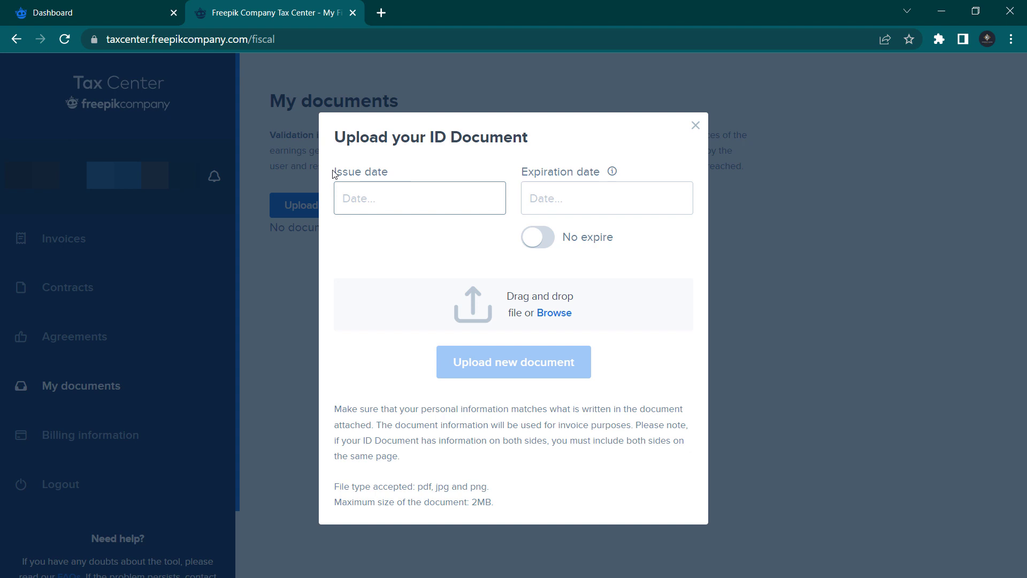
{"action": "left_click", "coordinate": [582, 172]}
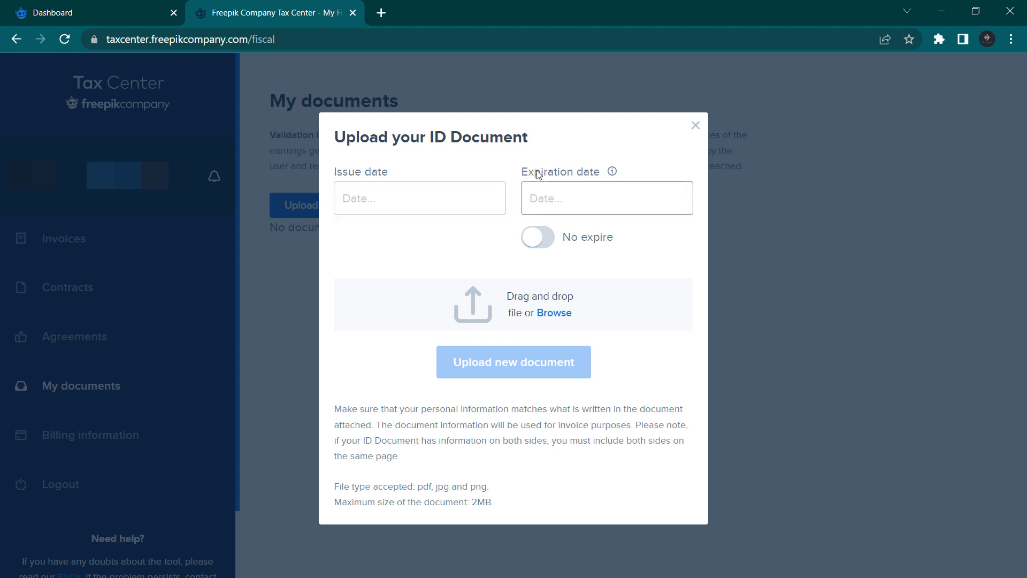
{"action": "left_click", "coordinate": [386, 208]}
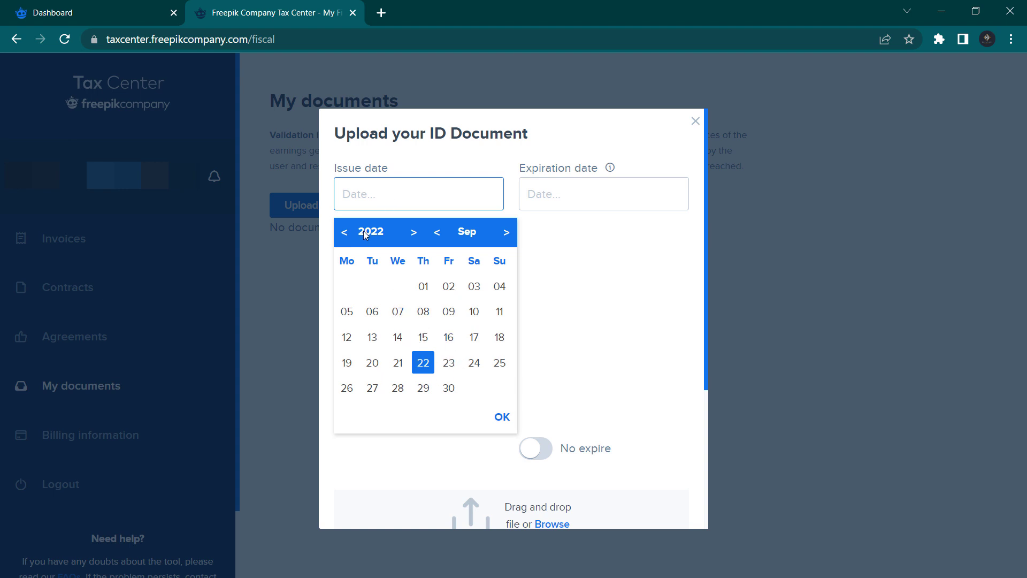
{"action": "left_click", "coordinate": [344, 232]}
{"action": "left_click", "coordinate": [344, 232]}
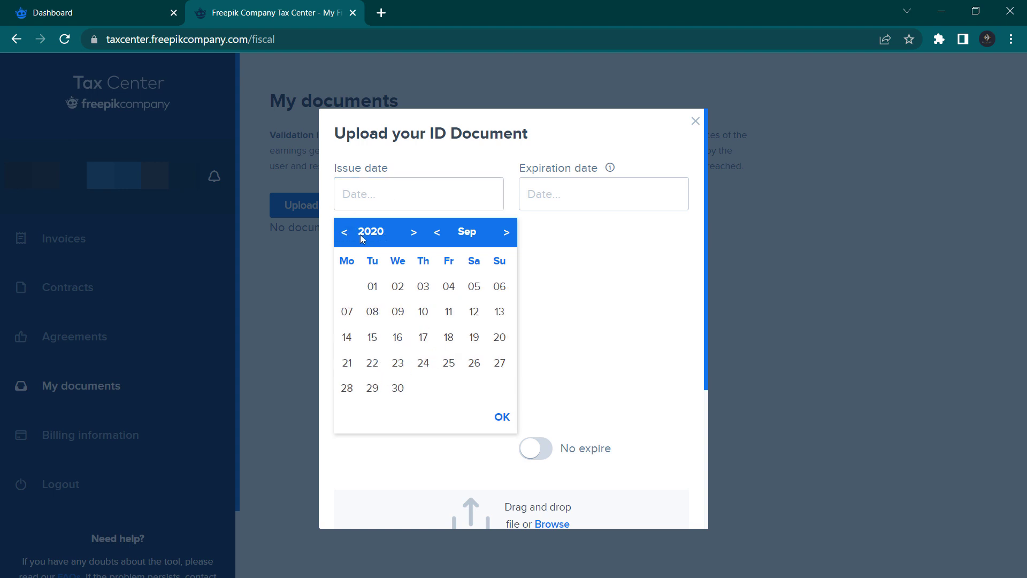
{"action": "scroll", "coordinate": [372, 234], "scroll_direction": "down", "scroll_amount": 10}
{"action": "left_click", "coordinate": [506, 232]}
{"action": "left_click", "coordinate": [507, 231]}
{"action": "left_click", "coordinate": [507, 232]}
{"action": "left_click", "coordinate": [506, 232]}
{"action": "left_click", "coordinate": [506, 232]}
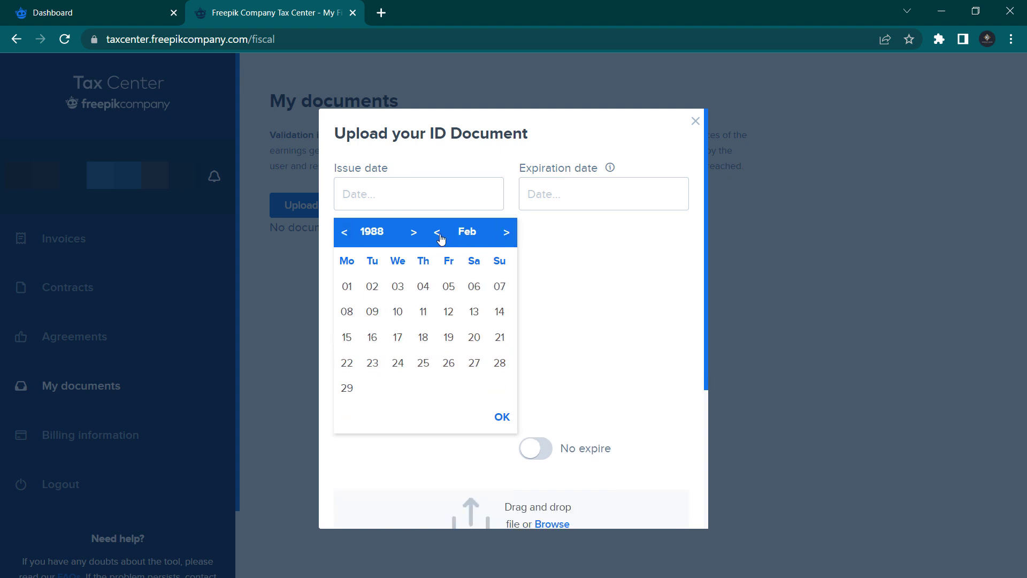
{"action": "left_click", "coordinate": [437, 233]}
{"action": "scroll", "coordinate": [449, 321], "scroll_direction": "up", "scroll_amount": 20}
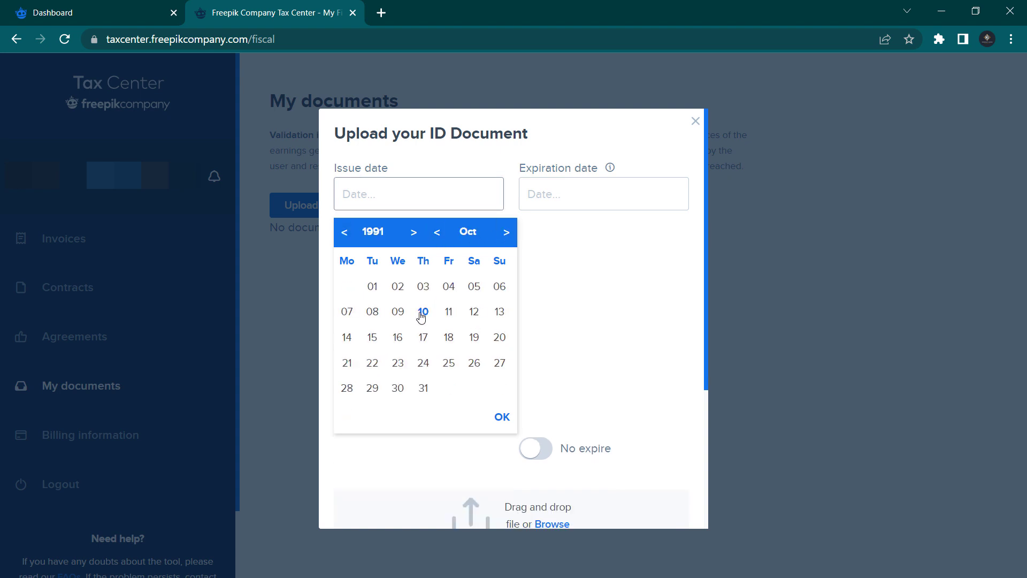
{"action": "left_click", "coordinate": [422, 312]}
{"action": "left_click", "coordinate": [502, 417]}
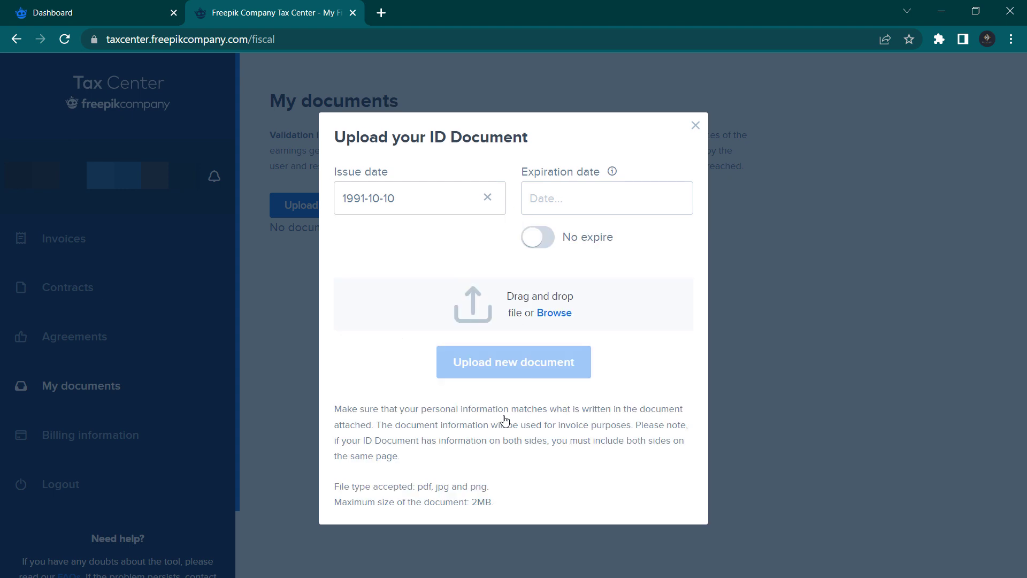
Set the ID document's expiration date to 2050-07-07.
{"action": "left_click", "coordinate": [578, 196]}
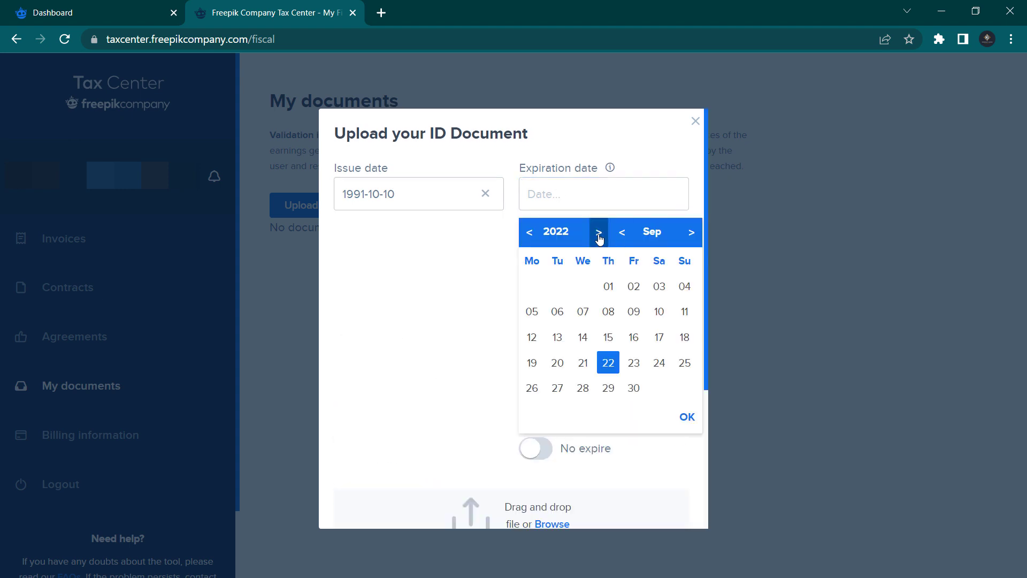
{"action": "left_click", "coordinate": [598, 232]}
{"action": "left_click", "coordinate": [599, 232]}
{"action": "left_click", "coordinate": [599, 232]}
{"action": "left_click", "coordinate": [598, 232]}
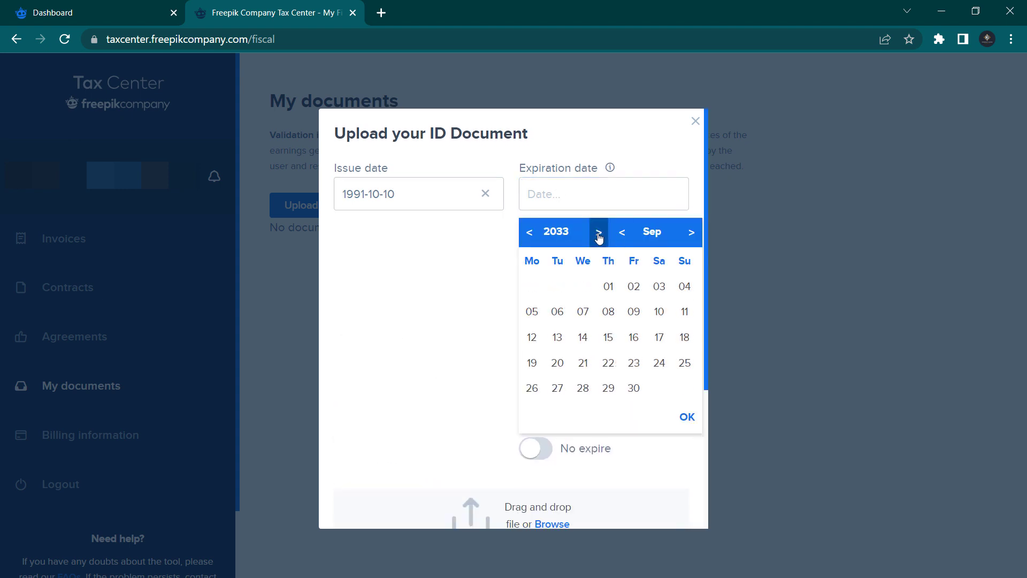
{"action": "left_click", "coordinate": [598, 236]}
{"action": "left_click", "coordinate": [598, 236]}
{"action": "left_click", "coordinate": [598, 236]}
{"action": "left_click", "coordinate": [598, 236]}
{"action": "left_click", "coordinate": [599, 232]}
{"action": "left_click", "coordinate": [599, 232]}
{"action": "left_click", "coordinate": [599, 232]}
{"action": "left_click", "coordinate": [598, 232]}
{"action": "left_click", "coordinate": [598, 232]}
{"action": "left_click", "coordinate": [599, 232]}
{"action": "left_click", "coordinate": [599, 233]}
{"action": "left_click", "coordinate": [598, 232]}
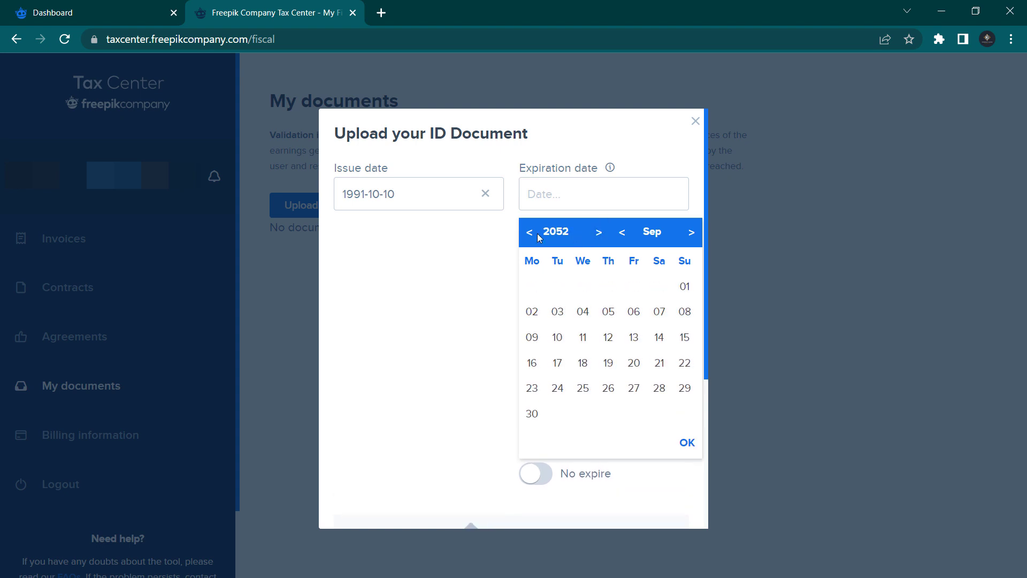
{"action": "left_click", "coordinate": [538, 235]}
{"action": "left_click", "coordinate": [538, 236]}
{"action": "left_click", "coordinate": [622, 232]}
{"action": "left_click", "coordinate": [621, 233]}
{"action": "left_click", "coordinate": [608, 311]}
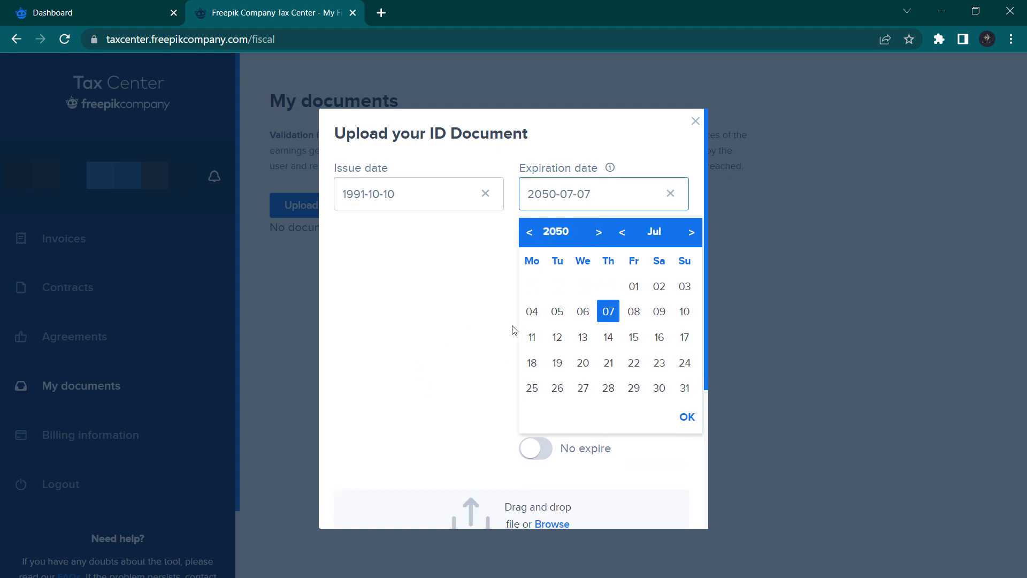
{"action": "left_click", "coordinate": [687, 417]}
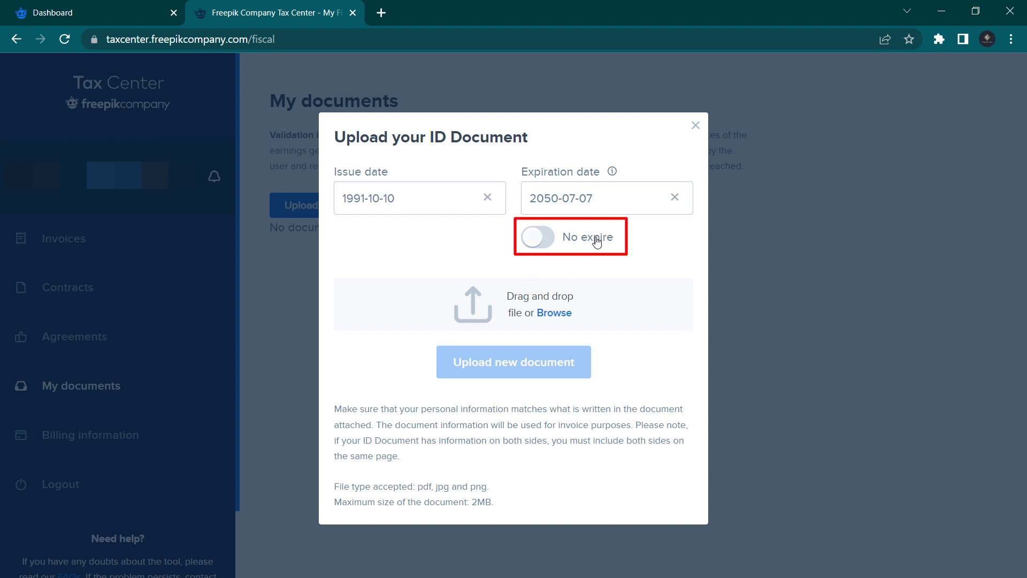
Select NID.jpg from the Desktop as the file on the ID document upload form.
{"action": "left_click", "coordinate": [511, 317]}
{"action": "left_click", "coordinate": [629, 200]}
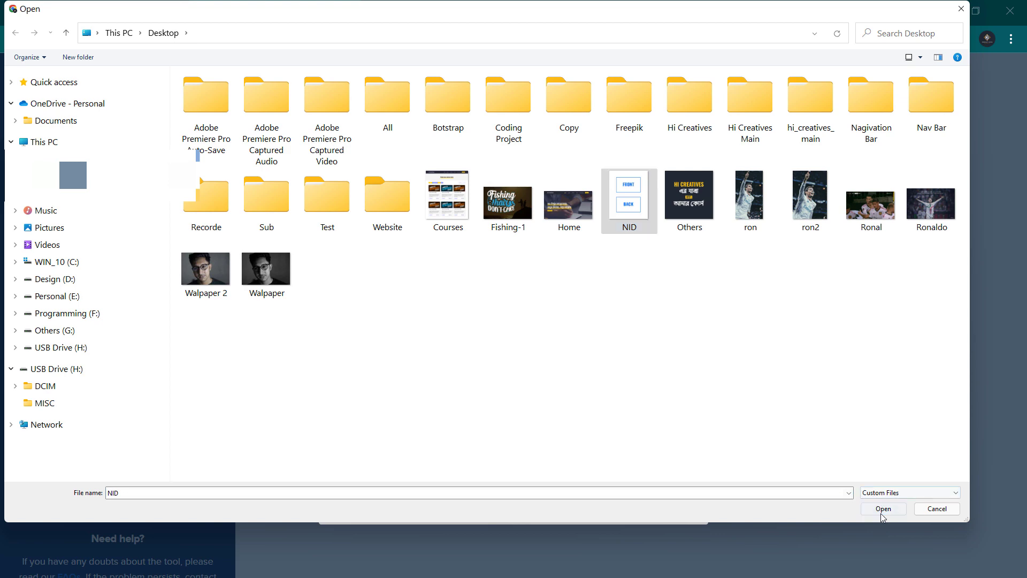
{"action": "left_click", "coordinate": [883, 508]}
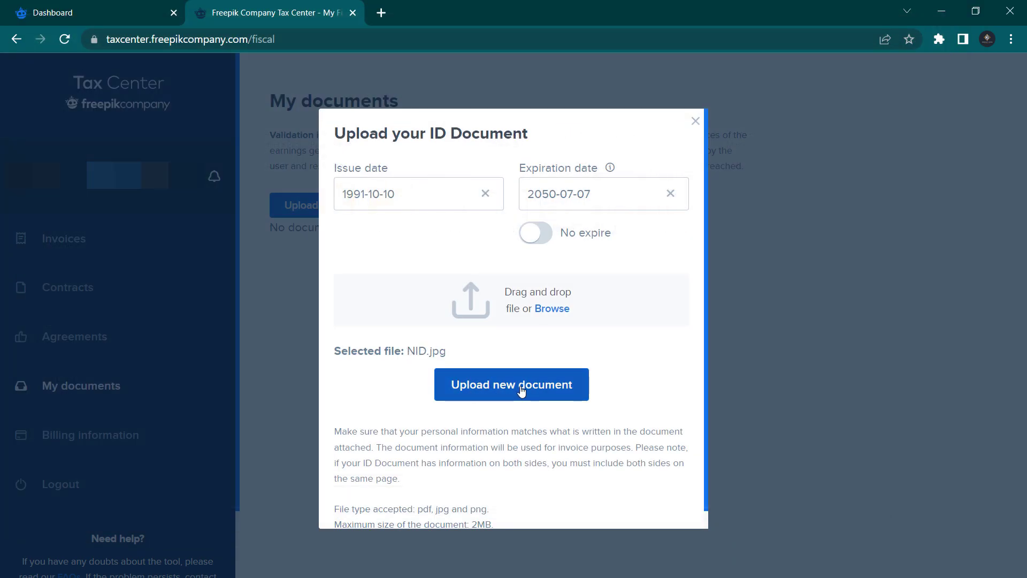
{"action": "scroll", "coordinate": [522, 392], "scroll_direction": "down", "scroll_amount": 1}
{"action": "scroll", "coordinate": [511, 374], "scroll_direction": "up", "scroll_amount": 1}
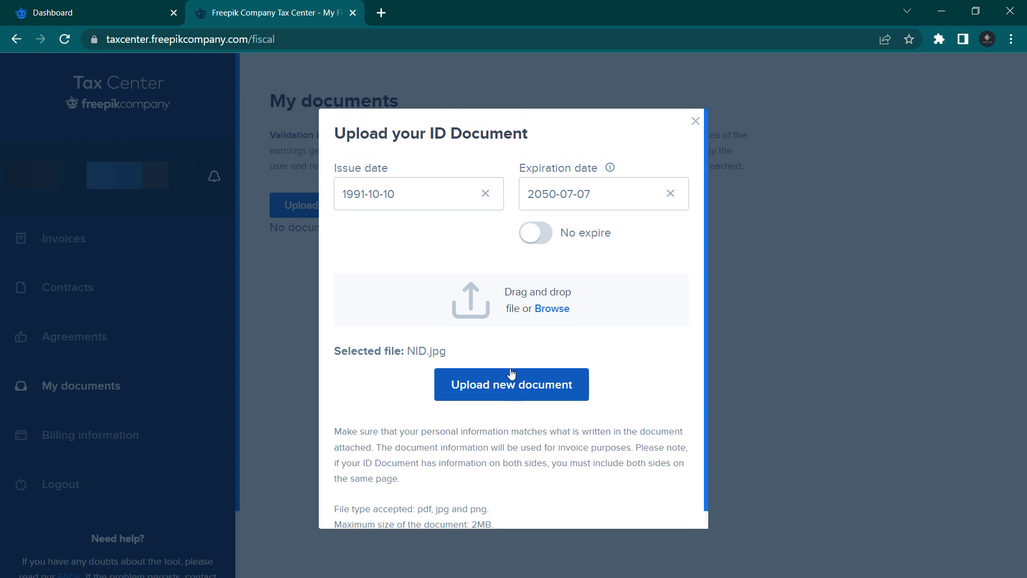